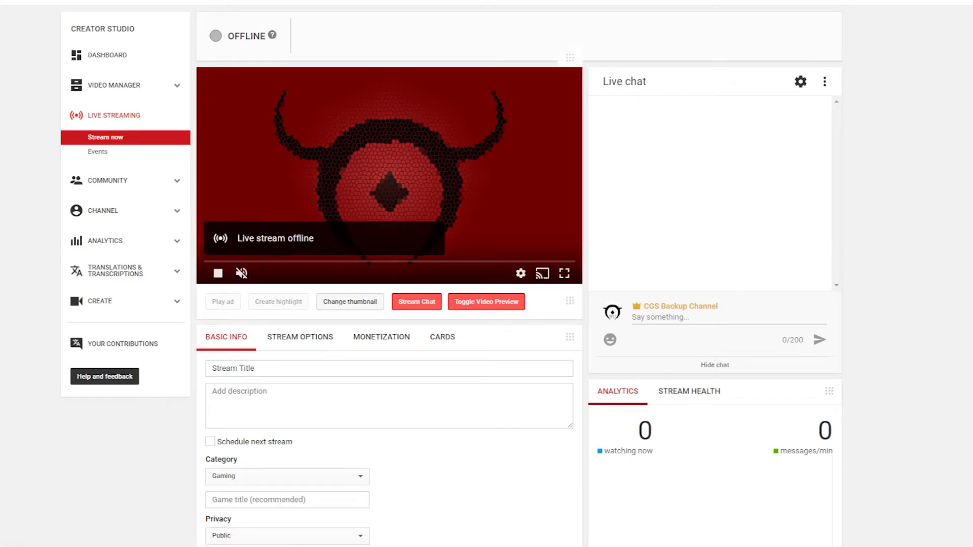
Step: Examine the YouTube live streaming page, including the stream preview, basic info, live chat, analytics, encoder setup and share options
scroll(389, 304, down, 3)
scroll(389, 304, up, 3)
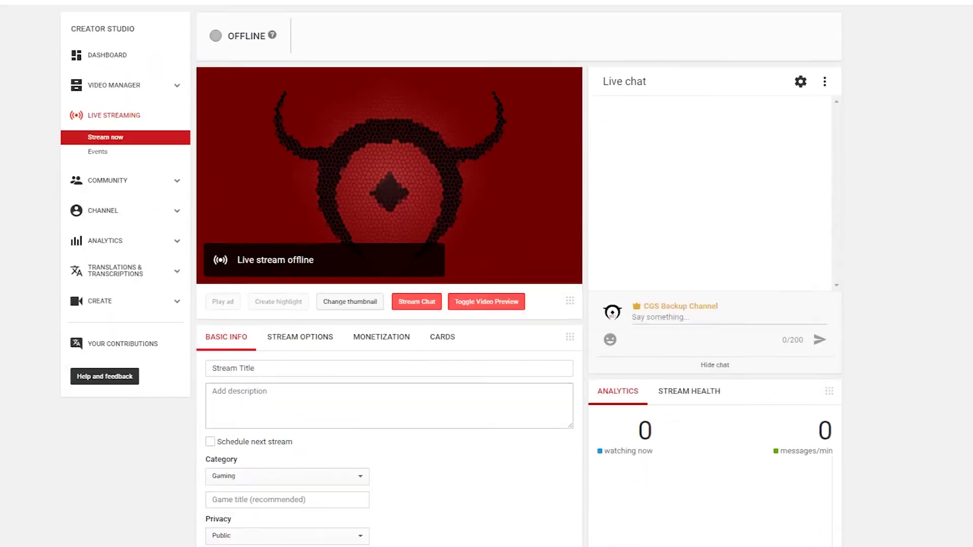
scroll(300, 223, down, 3)
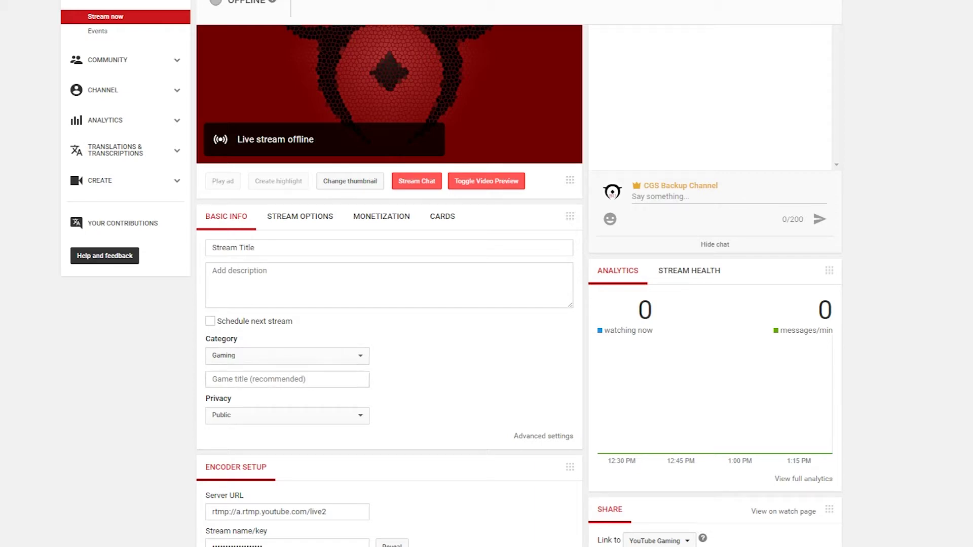
scroll(451, 274, down, 4)
scroll(487, 273, up, 6)
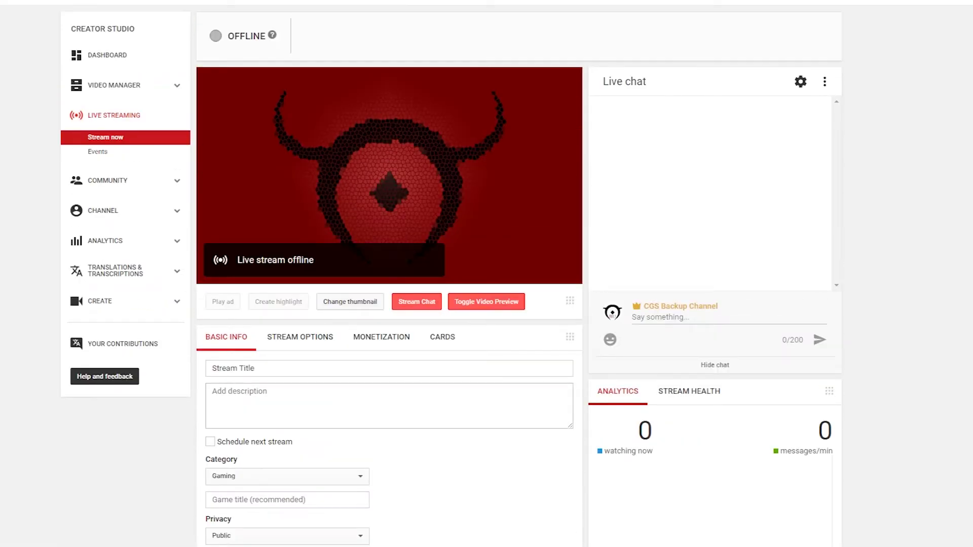
scroll(486, 274, down, 5)
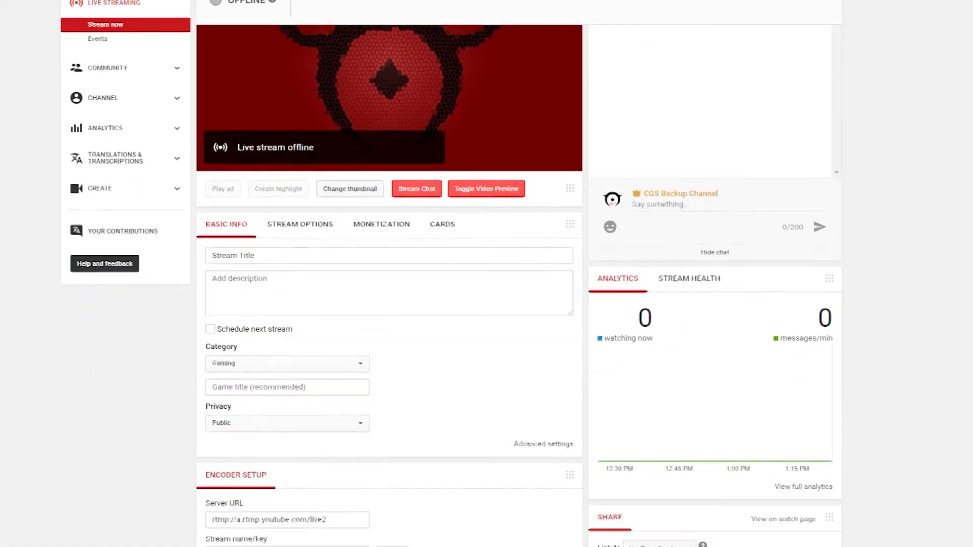
scroll(487, 274, down, 2)
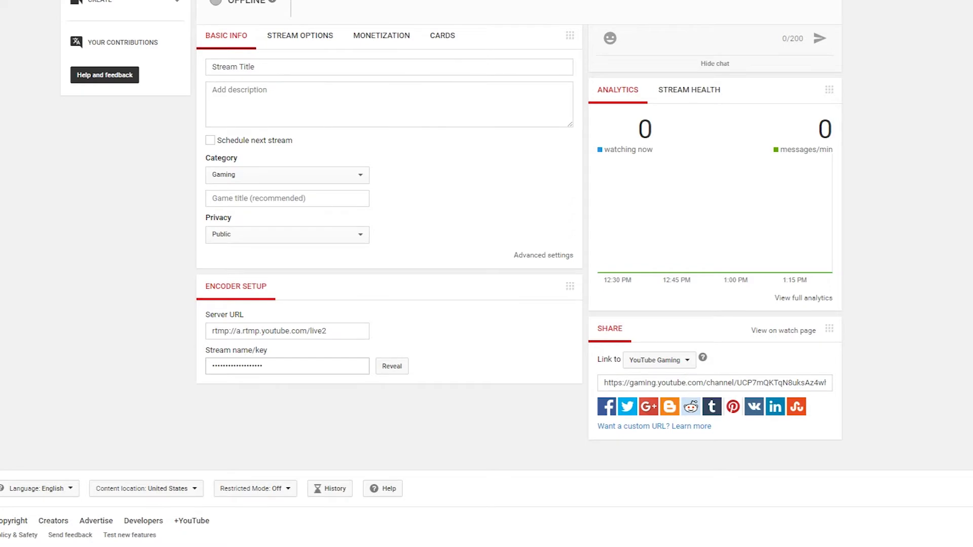
scroll(487, 273, up, 3)
scroll(486, 274, up, 4)
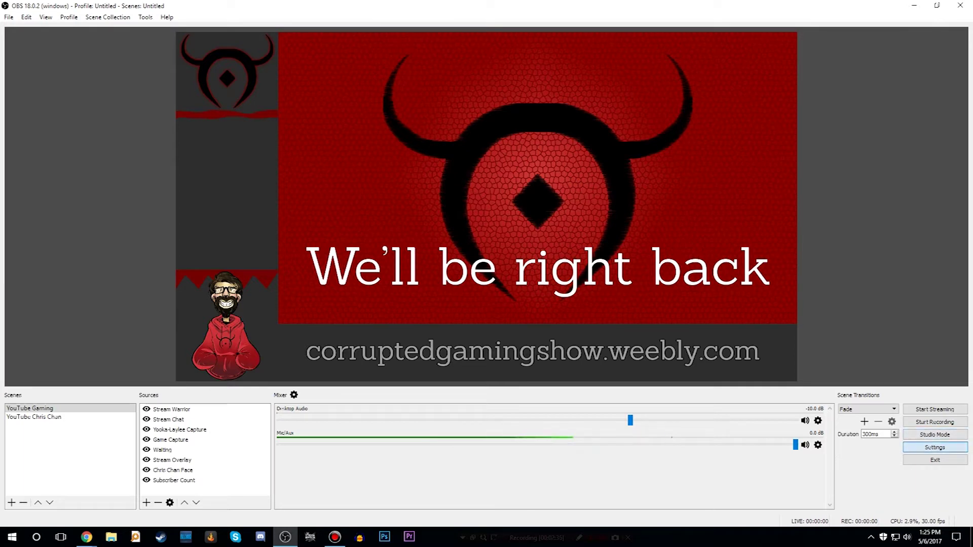
Step: Switch to OBS and review the Stream settings for service, server and stream key, accepting them as they are
click(935, 446)
click(278, 124)
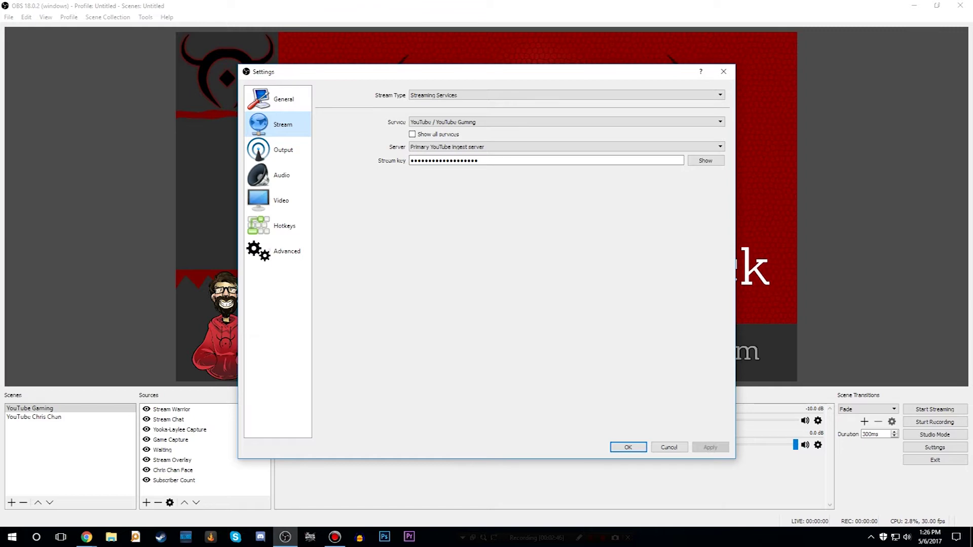
key(Return)
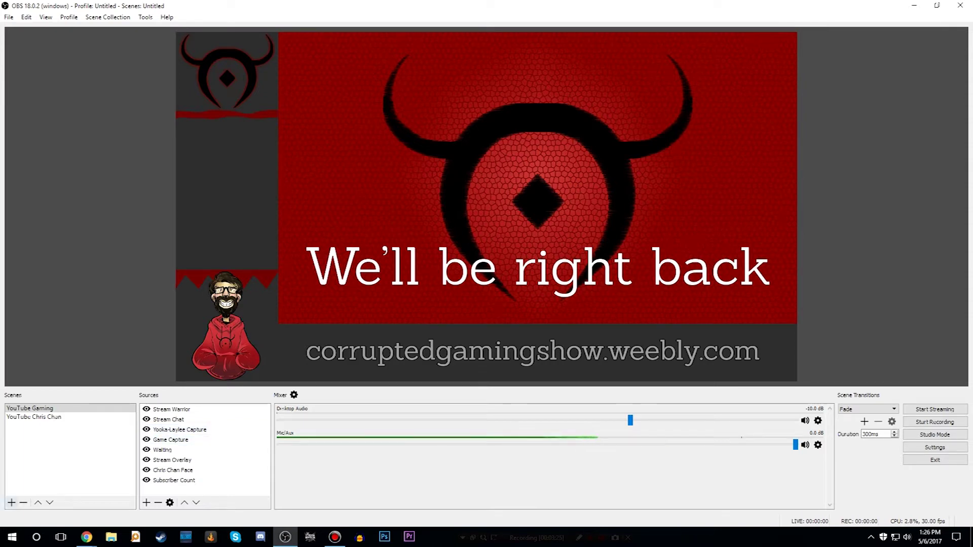
Step: Add a new scene named "Test Scene"
click(11, 502)
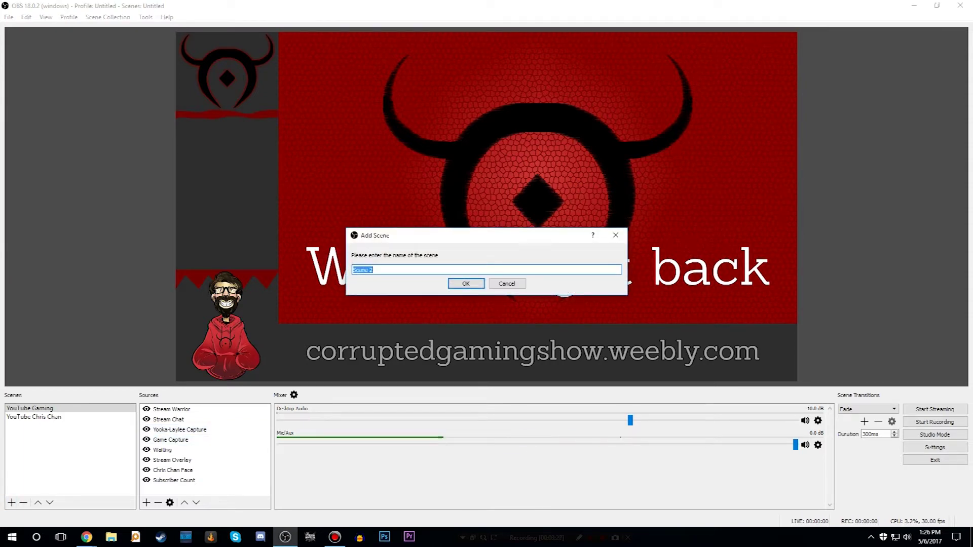
text(Tu)
text(st Scene)
key(Return)
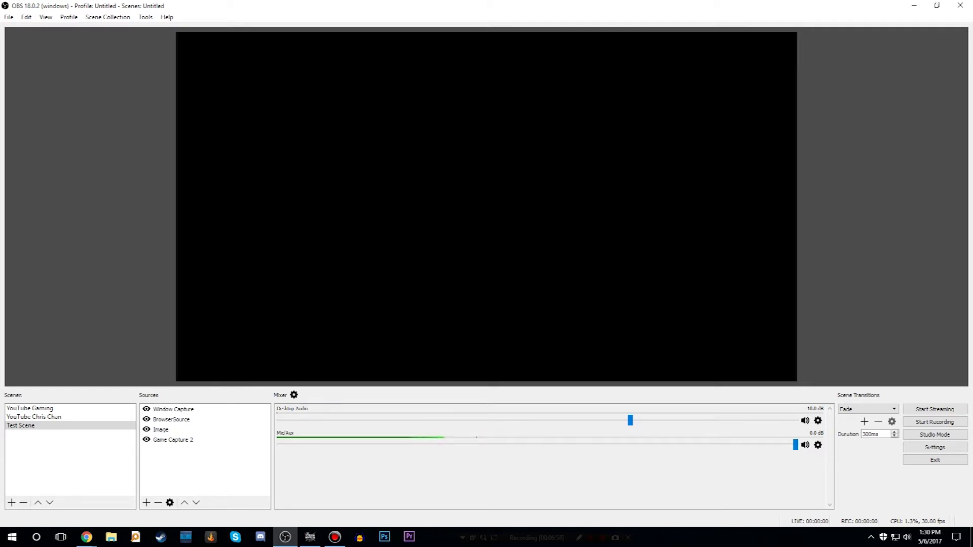
Step: Configure the Game Capture 2 source to capture a specific window, choosing [Stardew Valley.exe]: Stardew Valley
right_click(192, 439)
click(227, 430)
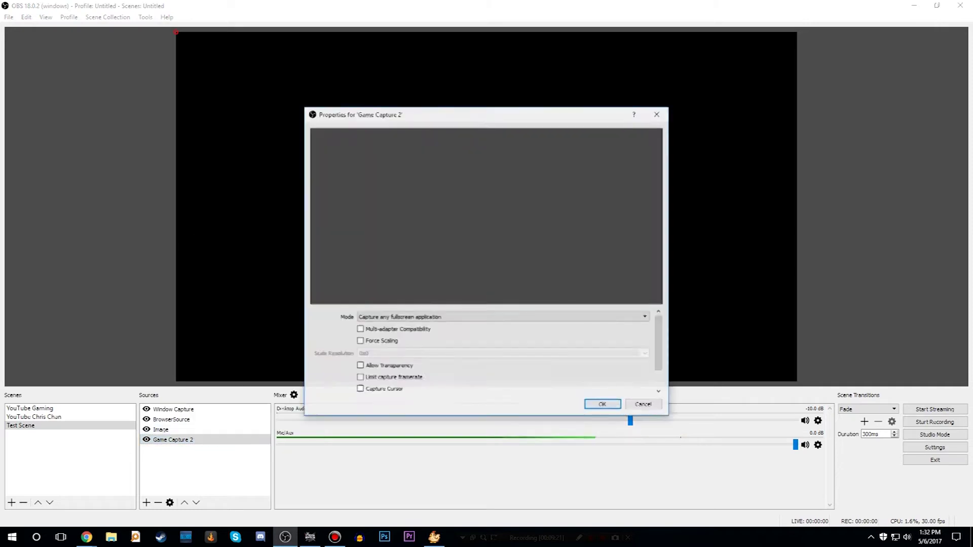
click(502, 316)
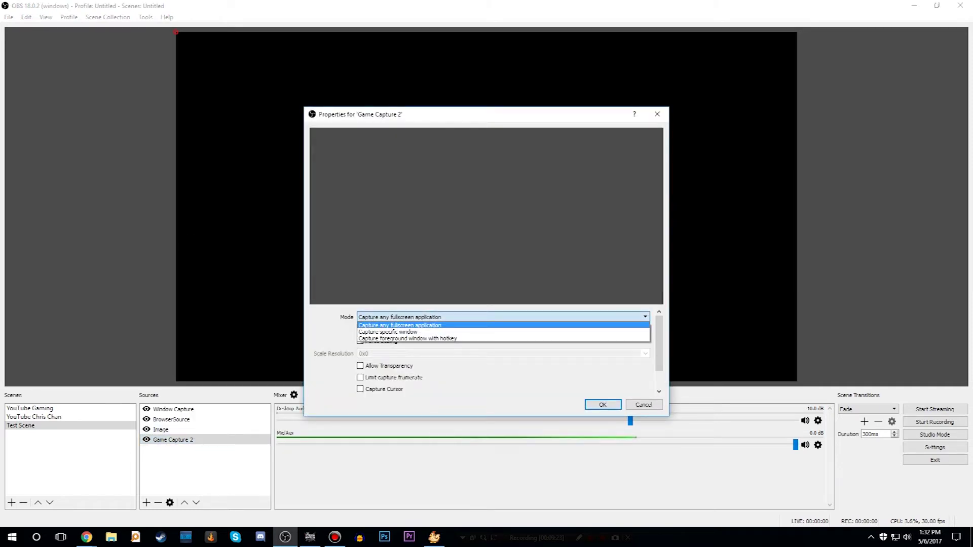
click(387, 332)
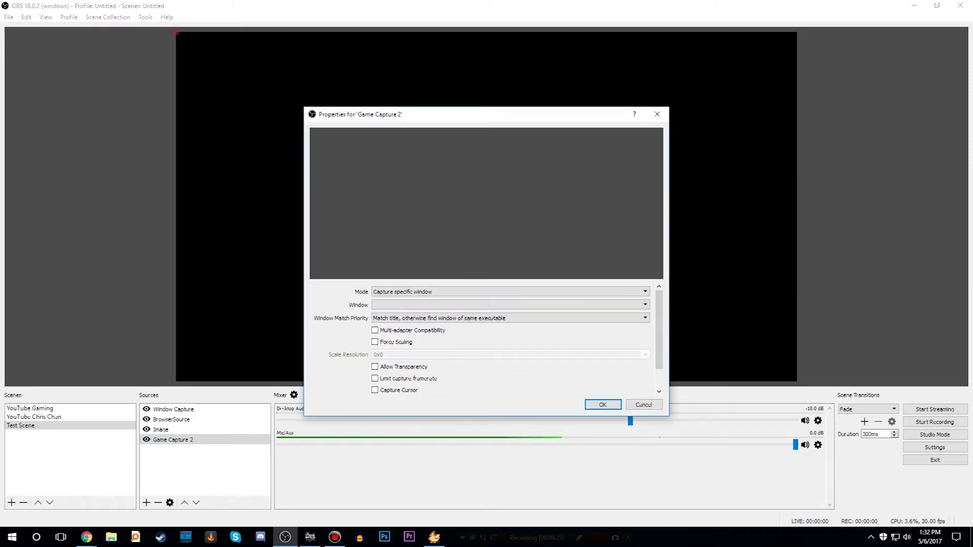
click(510, 304)
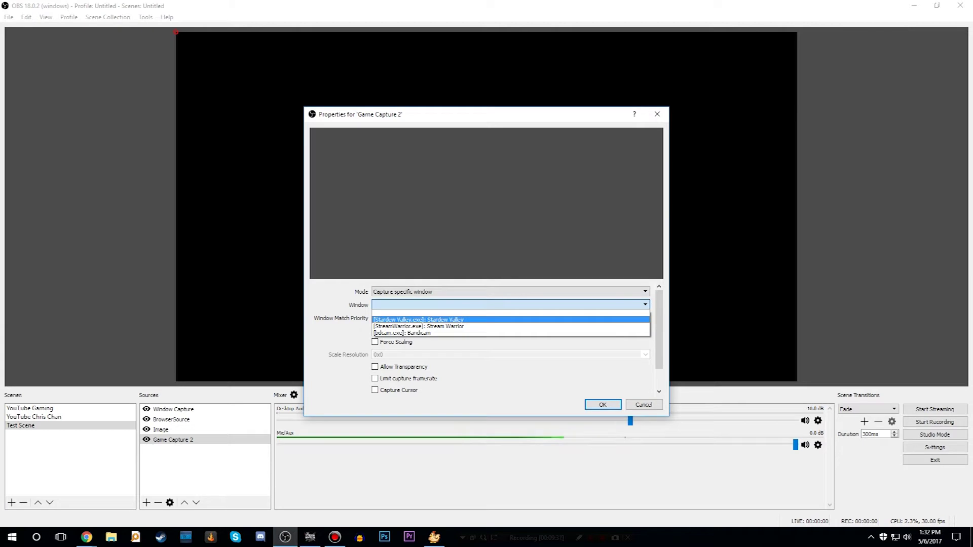
key(Return)
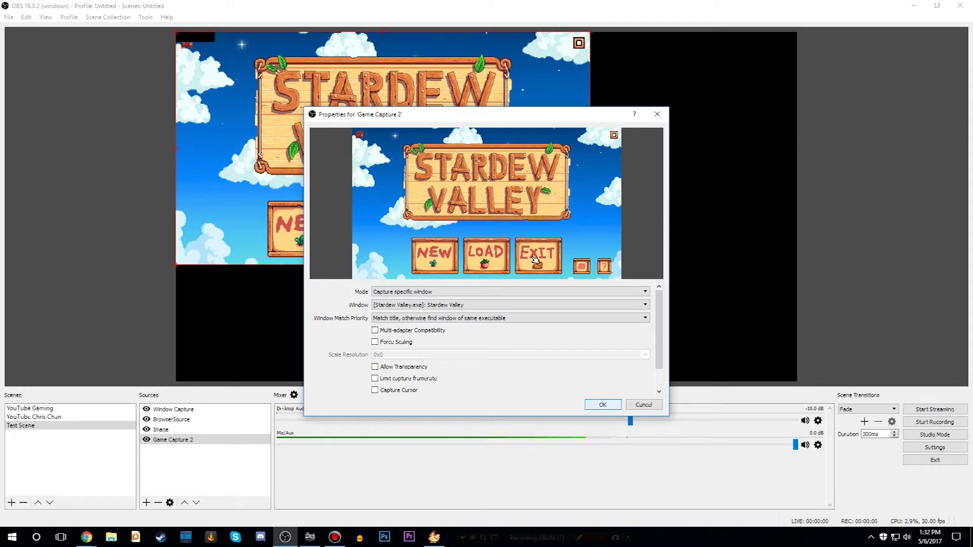
key(Return)
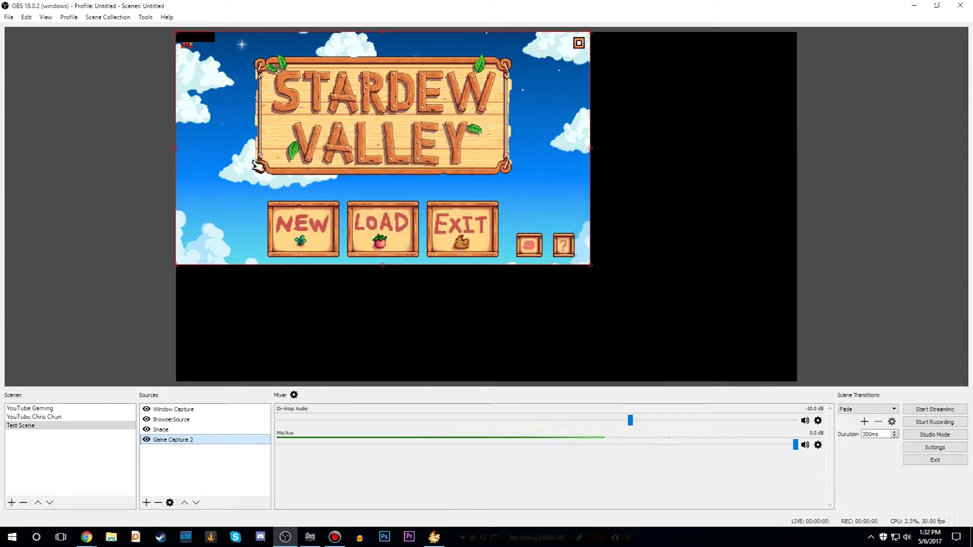
Step: Resize the Stardew Valley capture and place it in the upper-right corner of the canvas
drag(383, 149, 394, 232)
drag(384, 189, 445, 142)
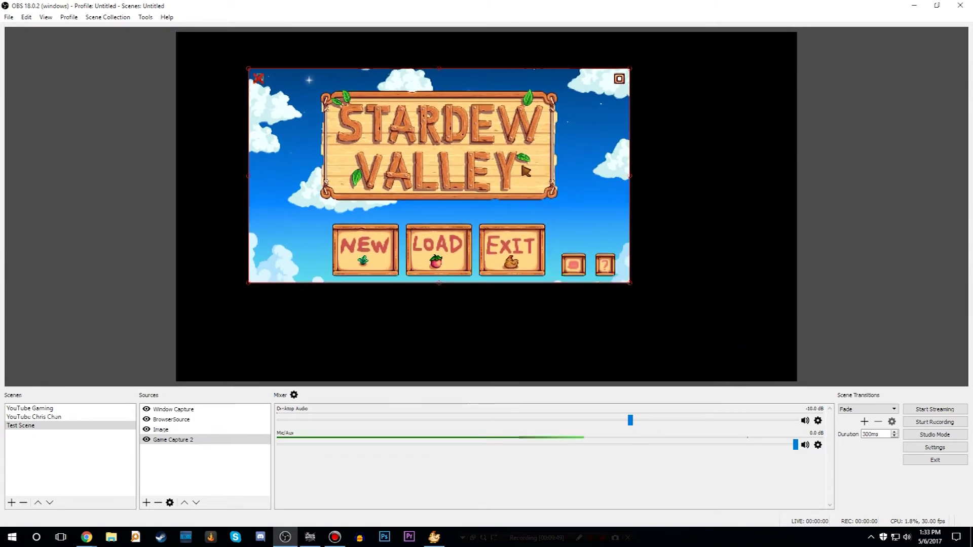
drag(437, 169, 671, 79)
mouse_move(441, 77)
mouse_down()
mouse_move(333, 136)
mouse_move(223, 151)
mouse_move(216, 134)
mouse_move(263, 96)
mouse_move(430, 151)
mouse_move(439, 79)
mouse_up()
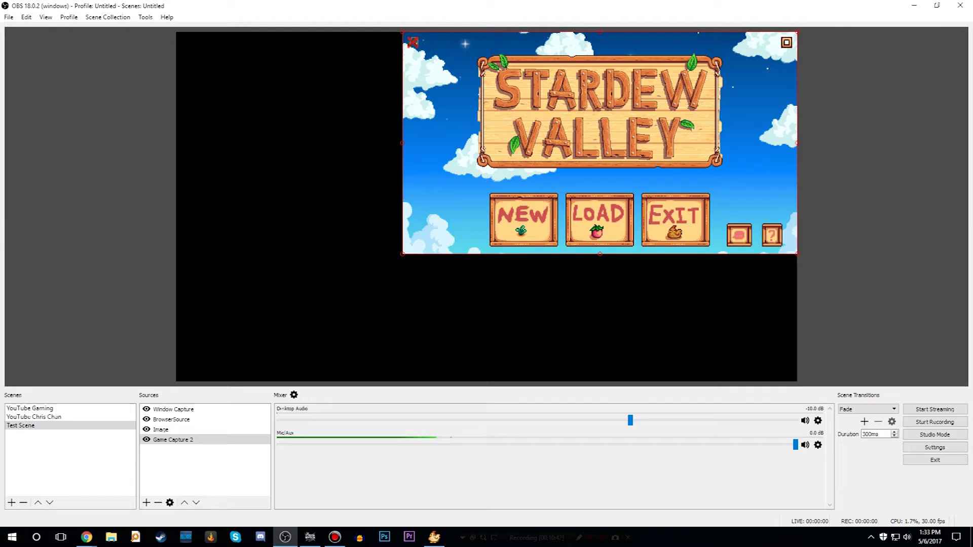
Step: Switch to Photoshop and create a 1920 x 1080 px document with a transparent background, keeping bright green (0cff00) as the foreground colour
click(160, 429)
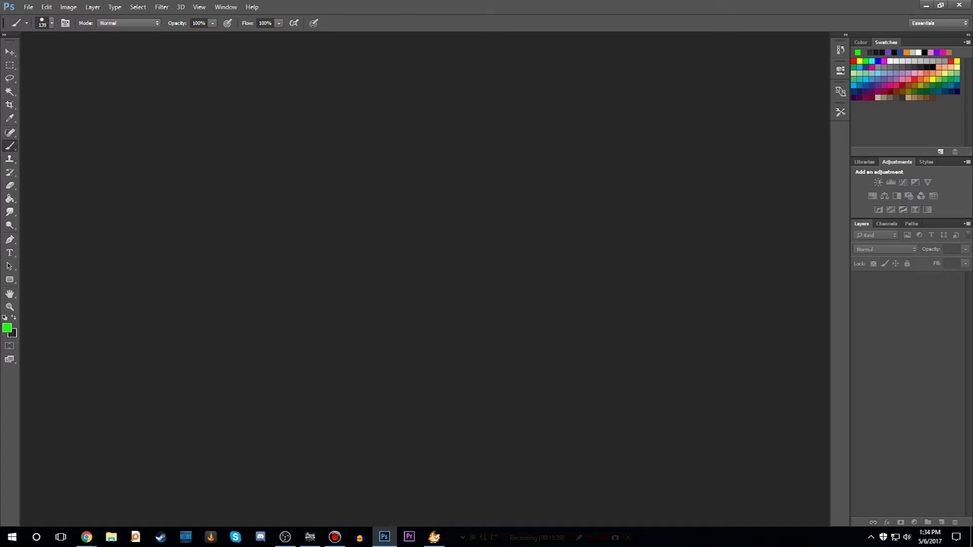
key(alt+f)
key(Right)
key(Left)
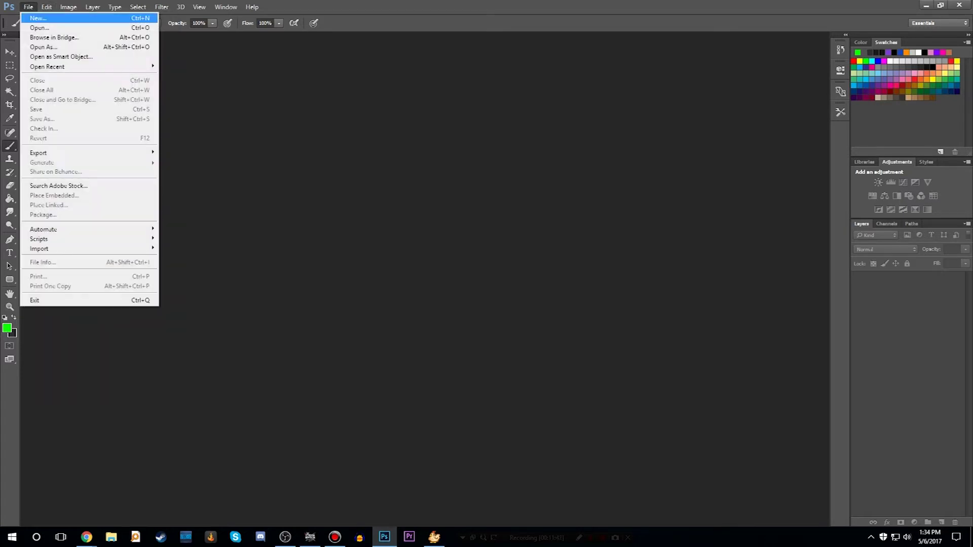
key(Return)
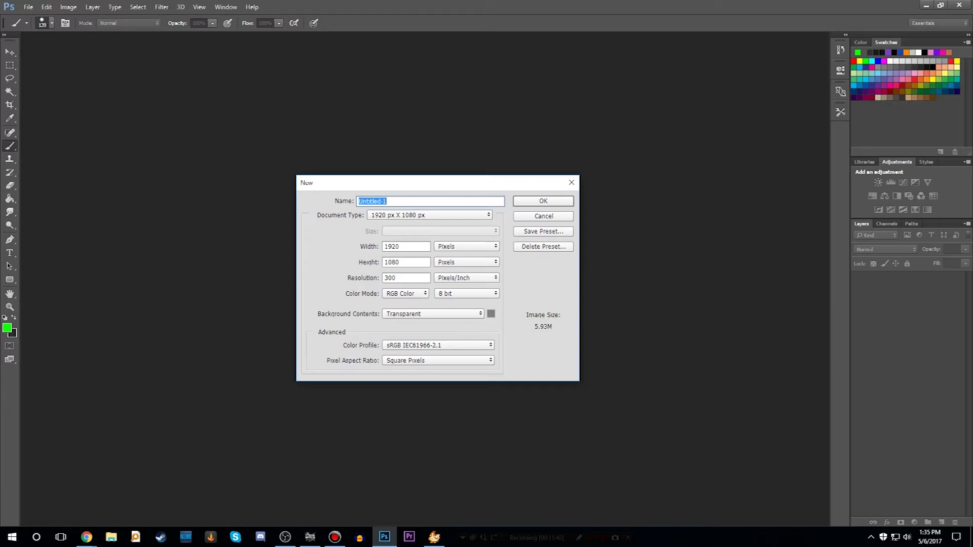
key(Return)
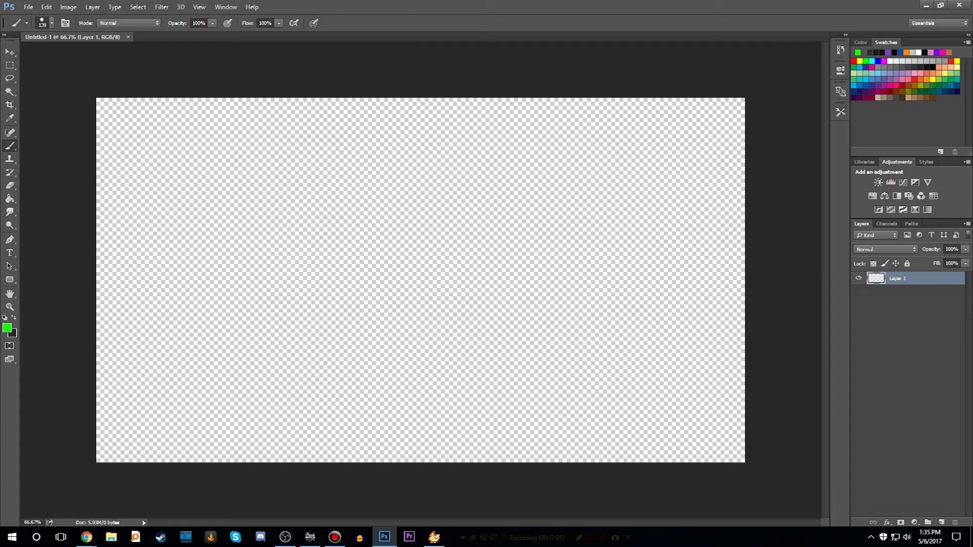
click(7, 328)
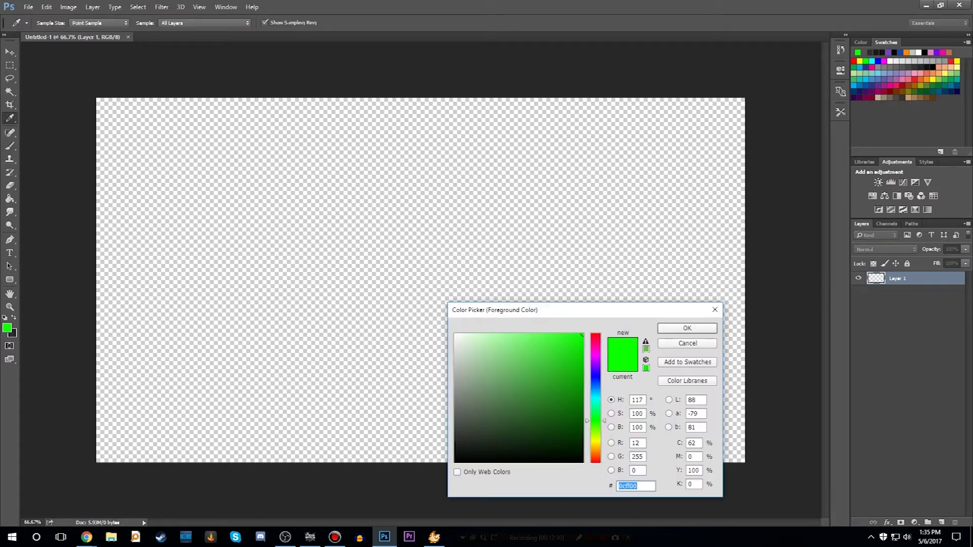
key(Return)
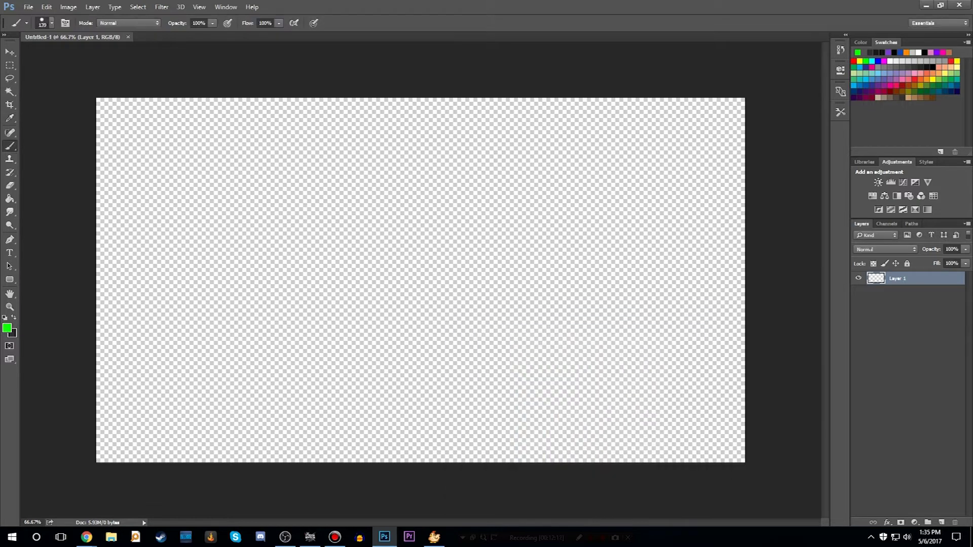
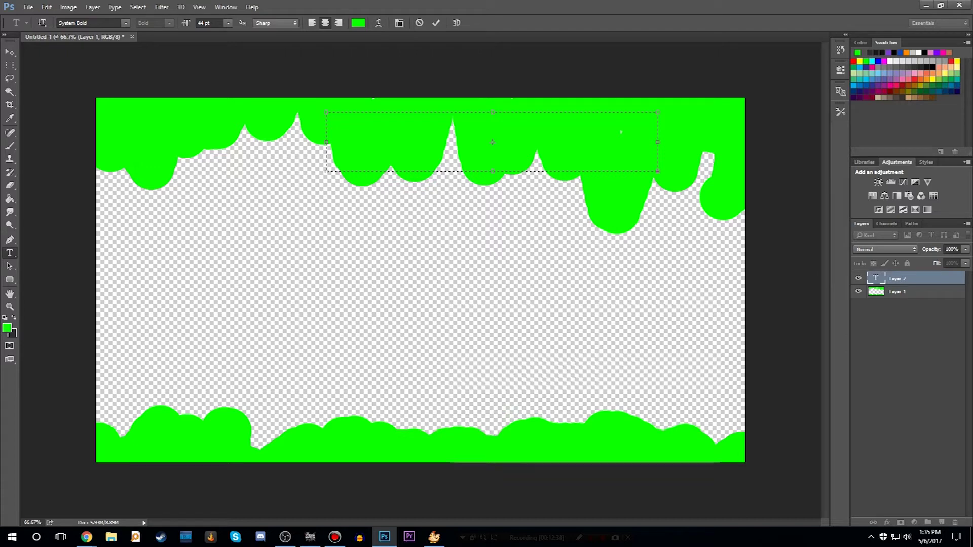
Step: Set the new text layer's colour to 00e4ff and its font to Comic Sans MS Italic
text(00e4ff)
key(Return)
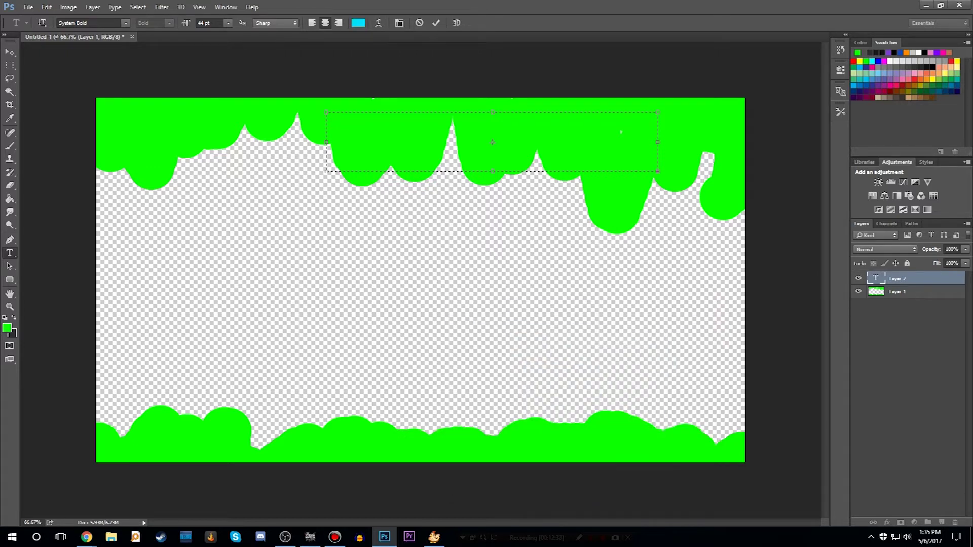
click(76, 22)
text(comi)
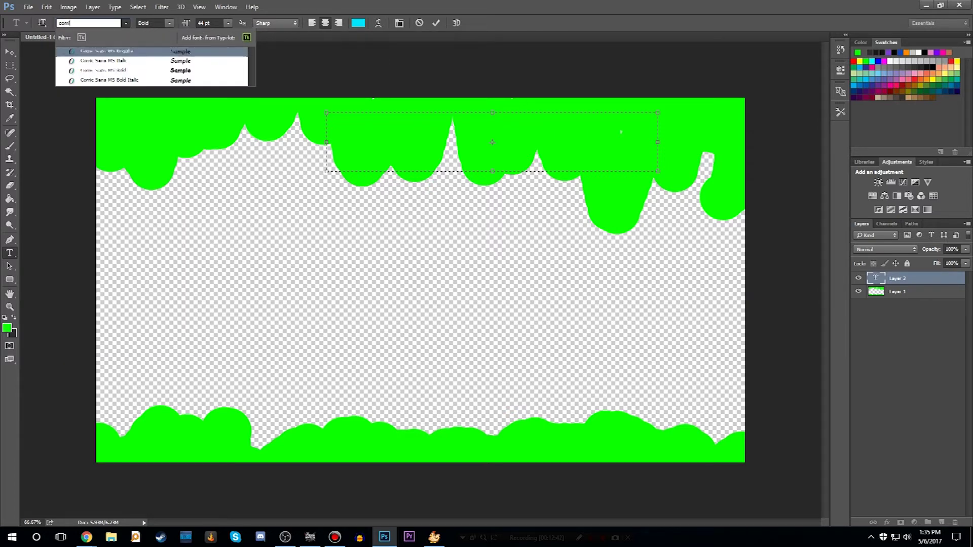
key(Down)
key(Return)
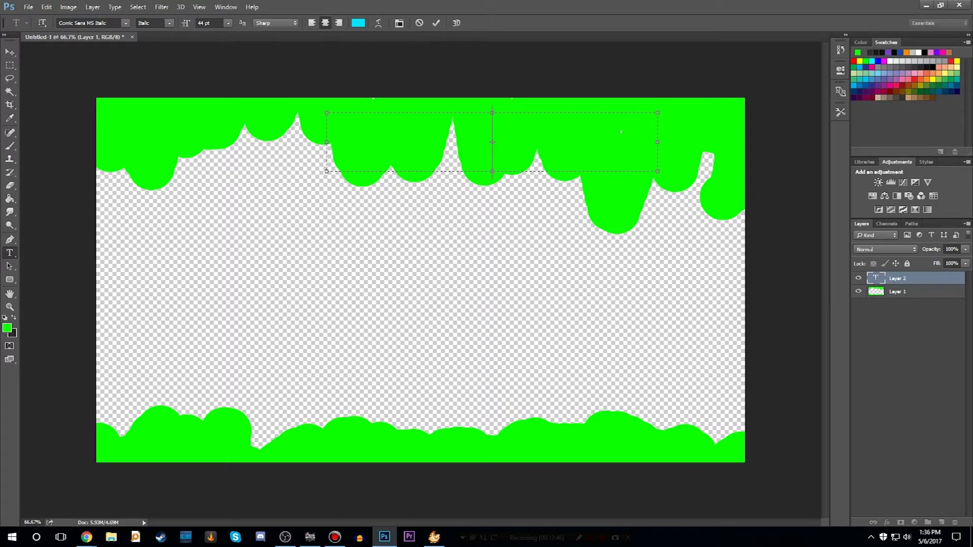
Step: Enter "Slimey" in the text box and reduce its font size to 29 pt
text(Slimey)
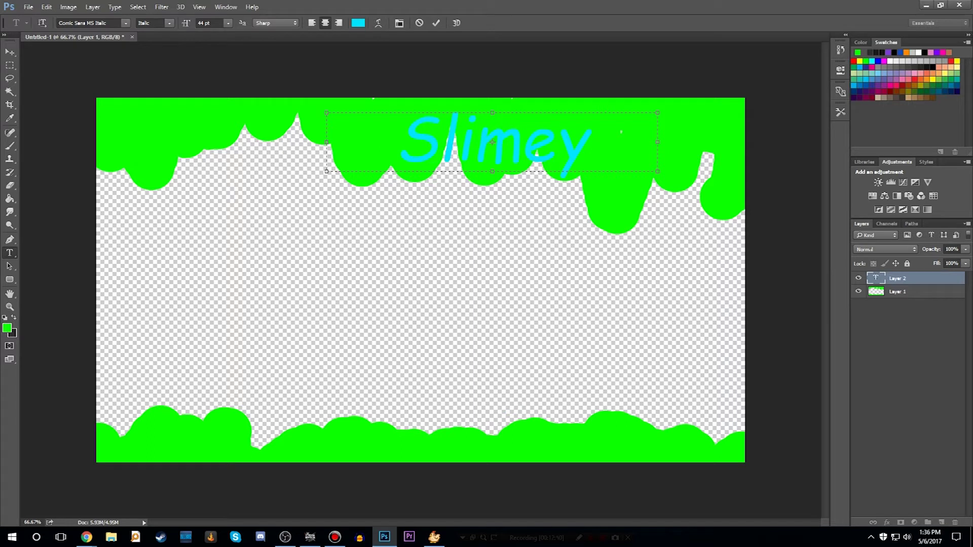
key(ctrl+a)
click(209, 23)
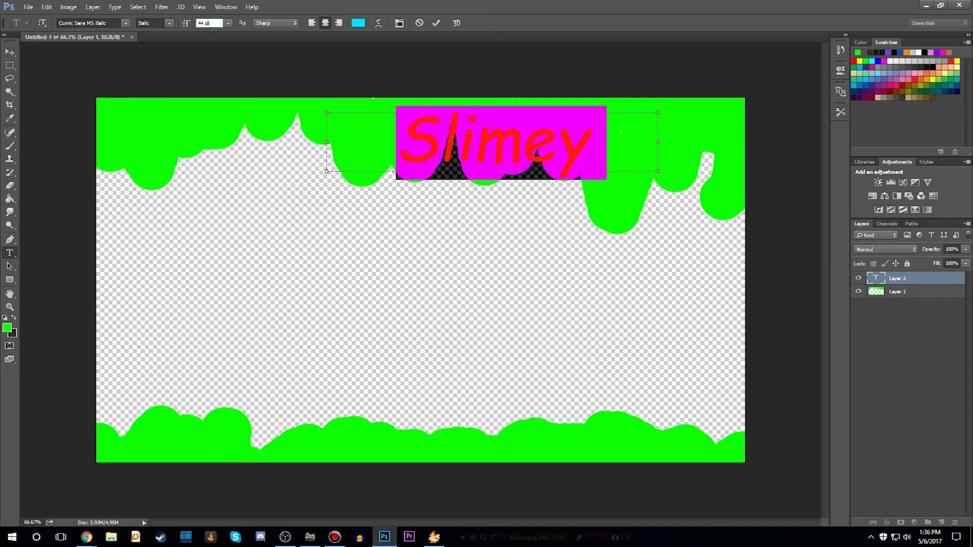
key(Down)
key(Down)
key(Down)
key(Down)
key(Down)
key(Down)
key(Down)
key(Down)
key(Down)
key(Down)
key(Down)
key(Down)
key(Down)
key(Down)
key(Down)
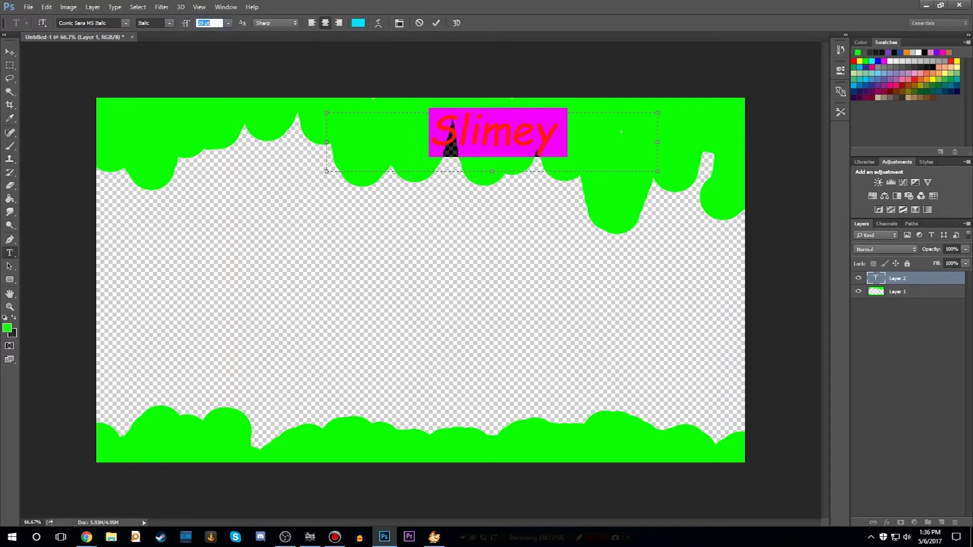
Step: Add "Streams" after "Slimey" and move the title slightly higher within the upper slime band
click(557, 133)
text(Streams)
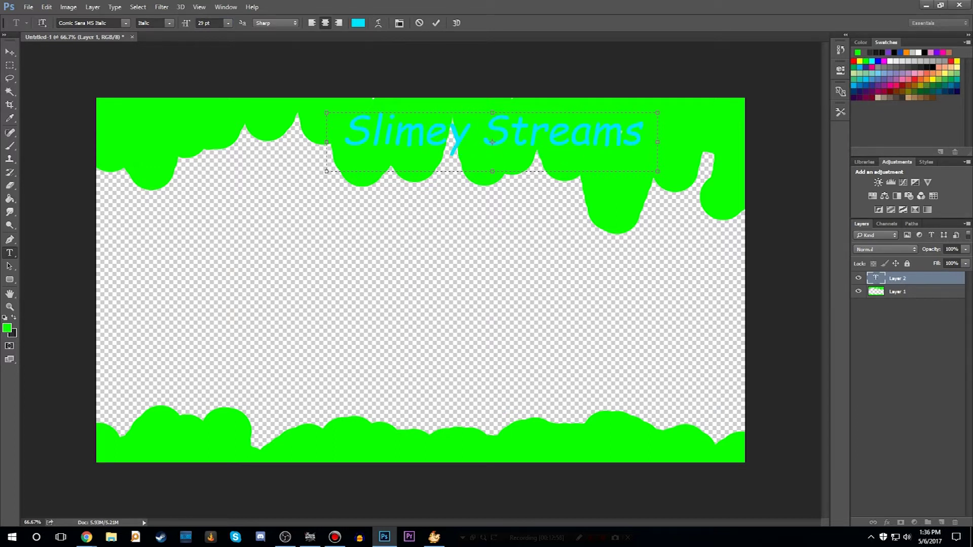
click(10, 52)
drag(554, 138, 553, 118)
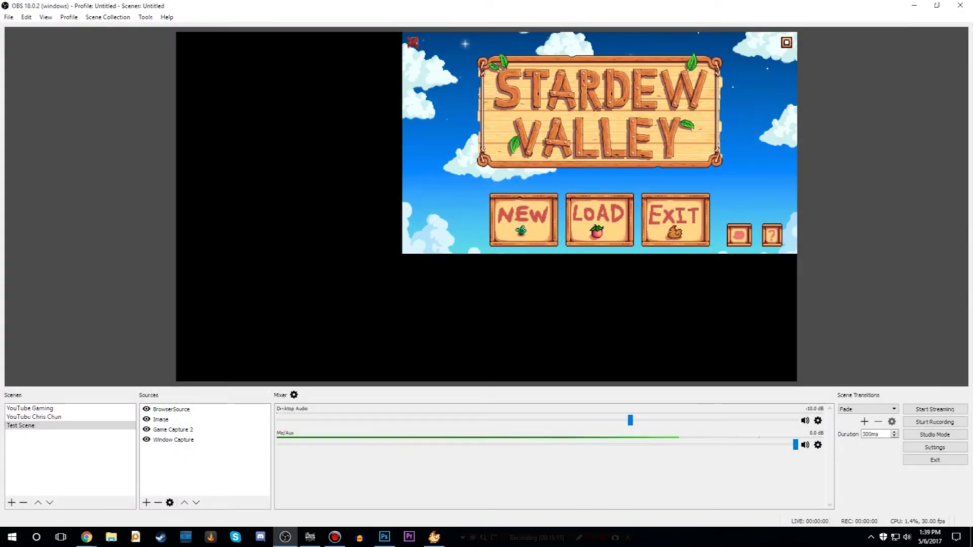
Step: Set the Image source's file to Untitled-1.png from the Jackbox Stream Thumbnails folder
click(172, 419)
right_click(174, 419)
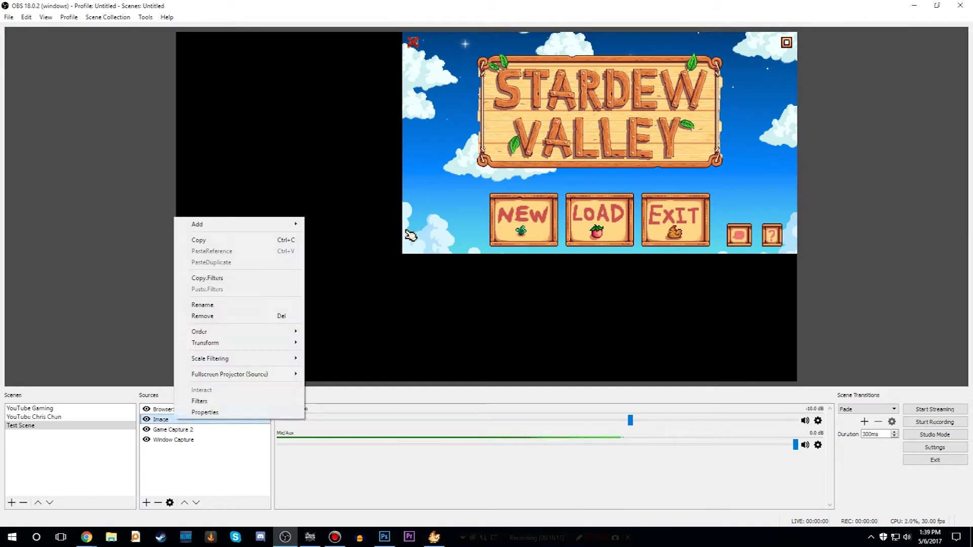
click(205, 412)
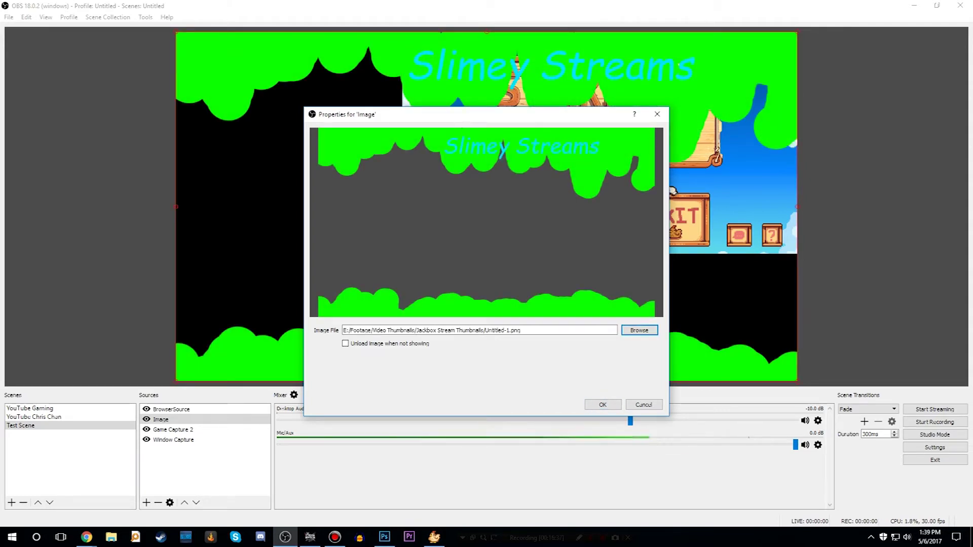
key(Return)
Step: Enlarge the Stardew Valley game capture from its lower-left corner until it fills the whole canvas
click(413, 242)
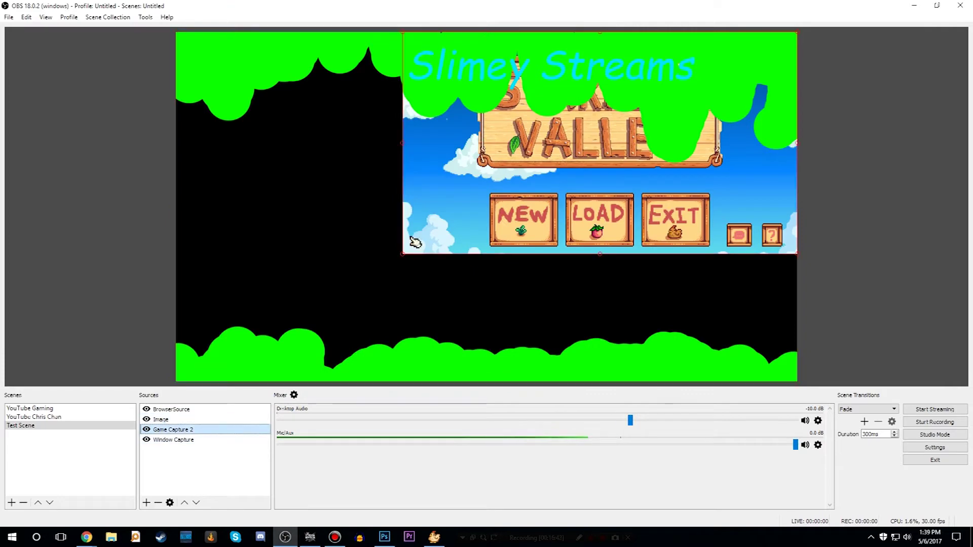
drag(403, 253, 176, 380)
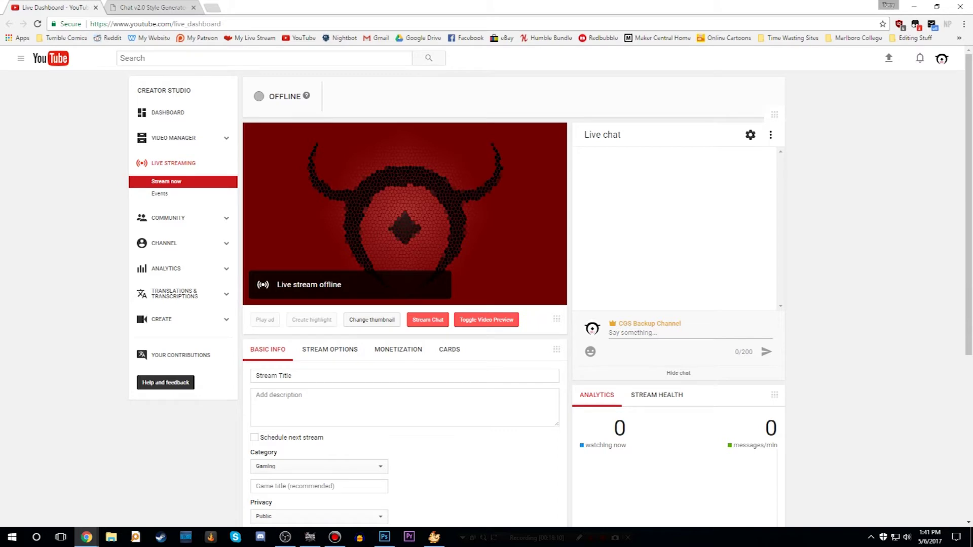
Step: Pop out the live chat from the YouTube live dashboard, copy the popout's web address and close it
click(770, 135)
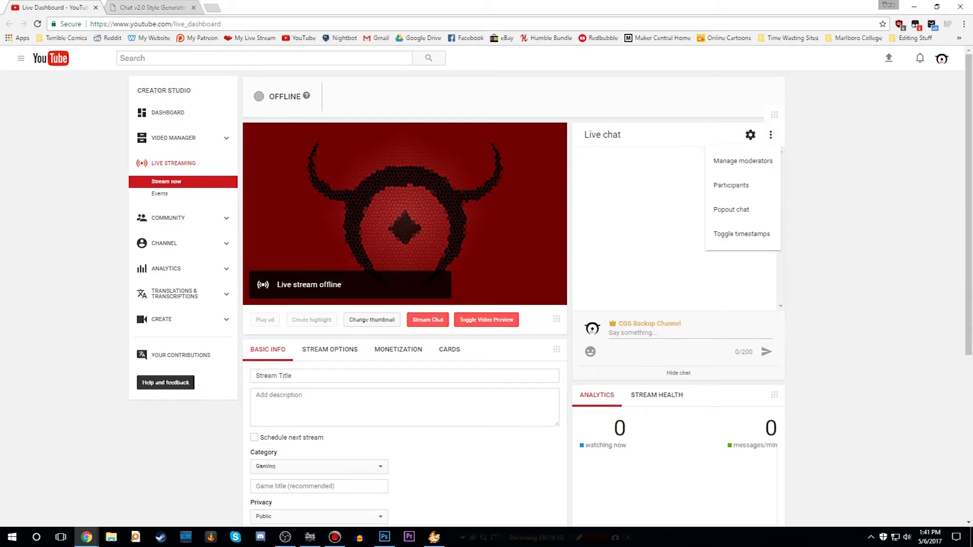
click(731, 210)
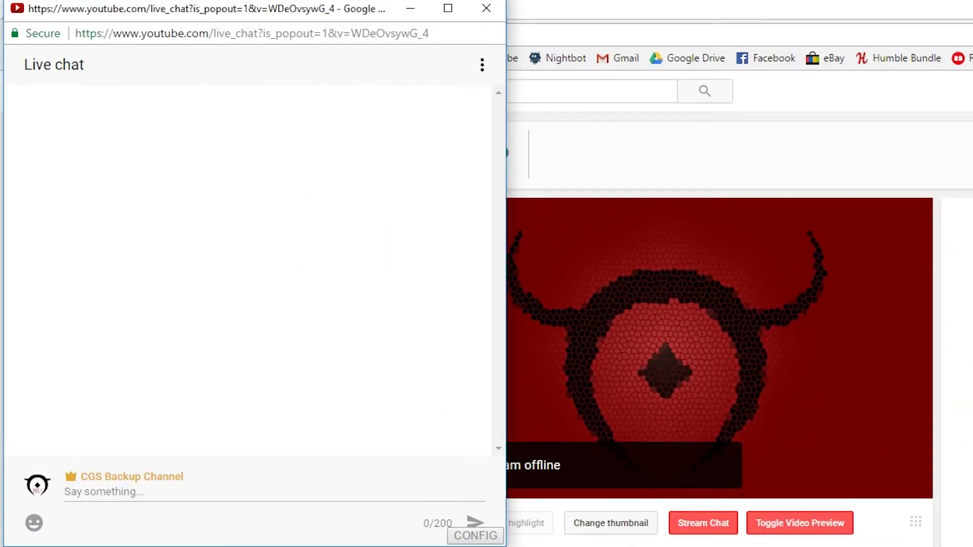
click(287, 33)
right_click(286, 34)
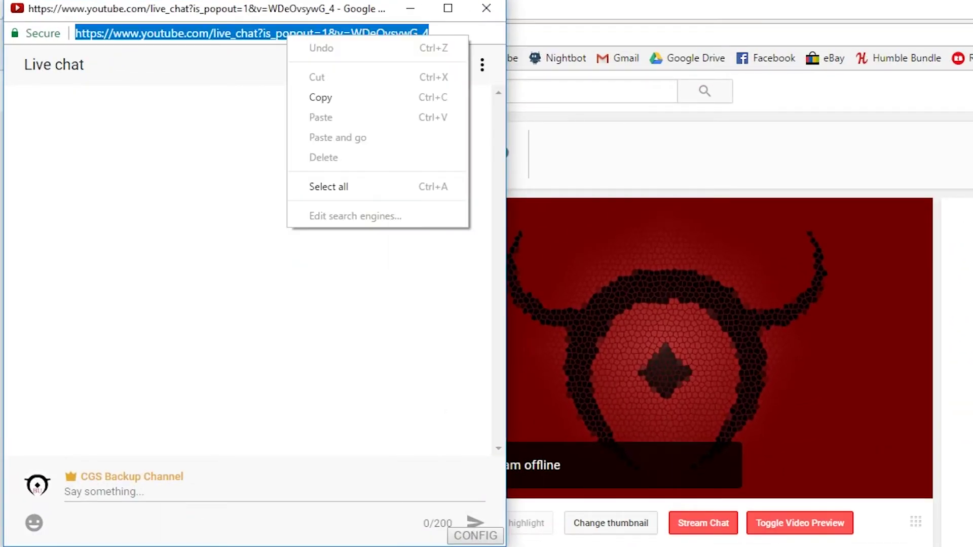
click(320, 97)
click(486, 8)
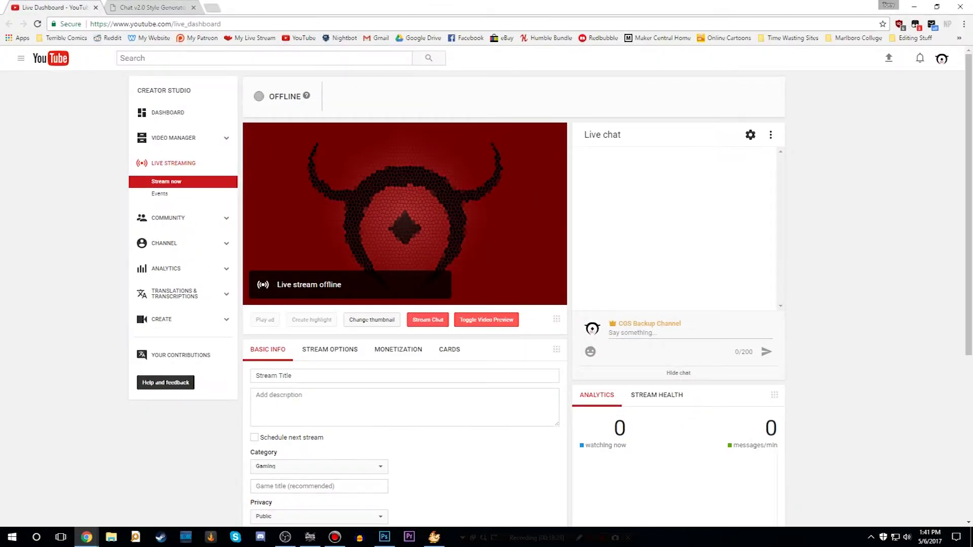
Step: Switch to OBS, paste the copied chat address as the BrowserSource URL and move the chat down below the upper slime band
click(285, 537)
click(171, 409)
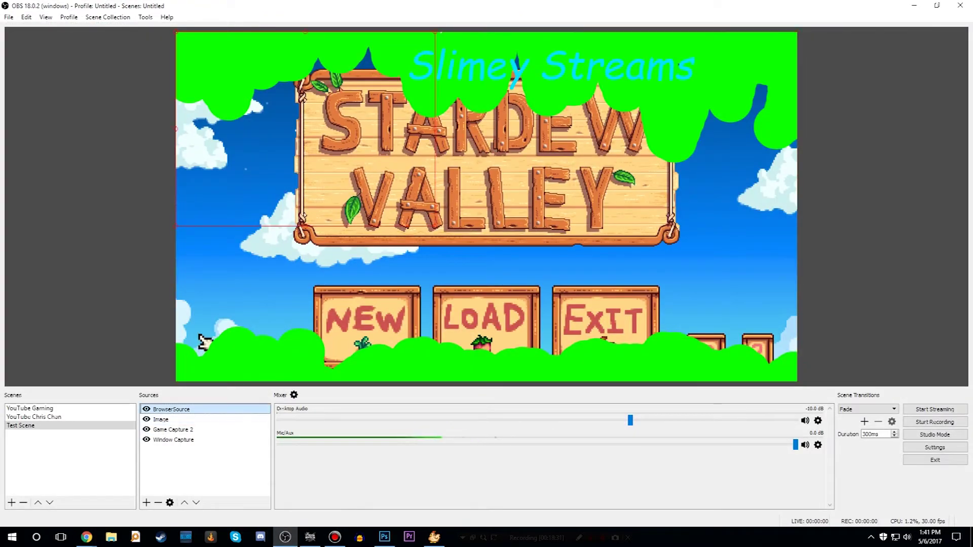
right_click(195, 410)
click(223, 402)
click(364, 309)
right_click(363, 309)
click(385, 364)
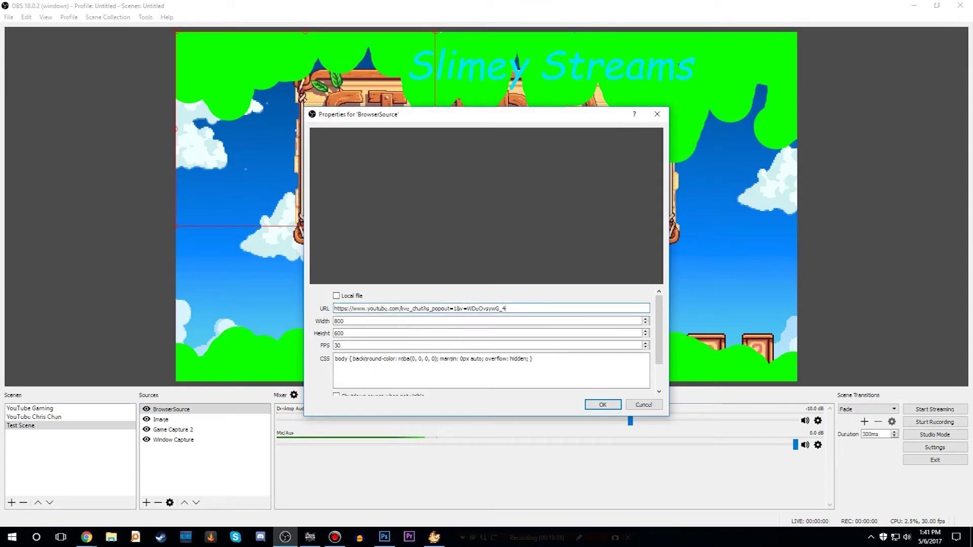
click(602, 405)
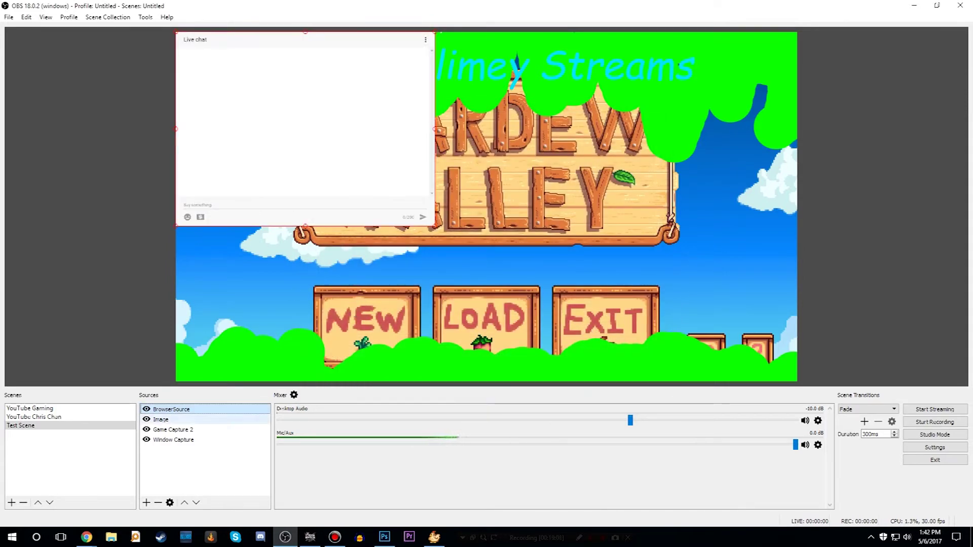
drag(304, 126, 304, 219)
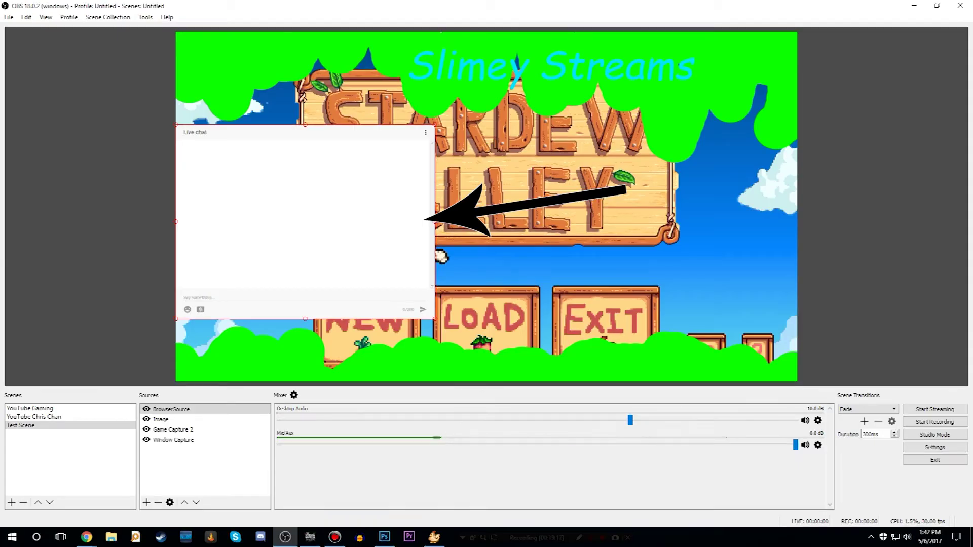
Step: Switch to the Chat v2.0 Style Generator in Chrome and set the channel names' colour to pink (255, 128, 192) and font size to 40
mouse_move(87, 537)
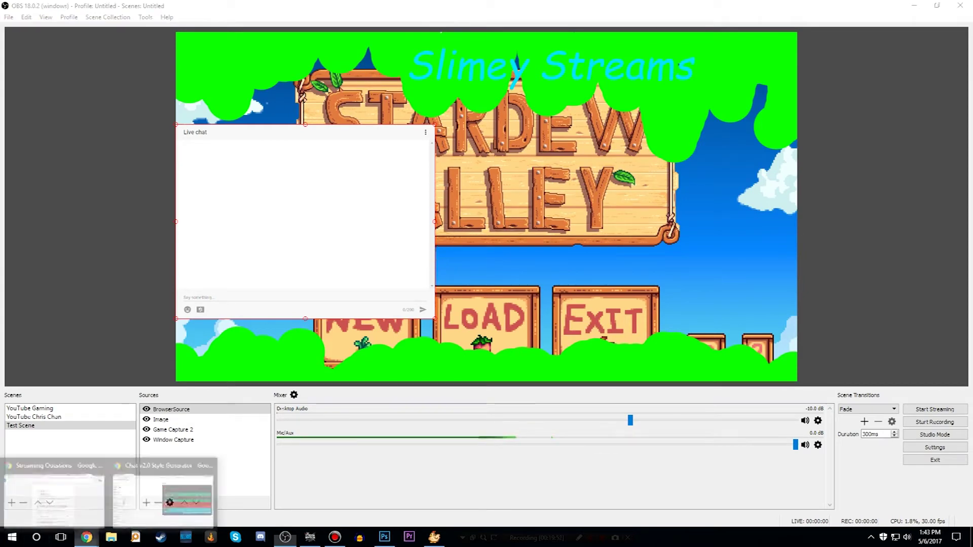
click(162, 491)
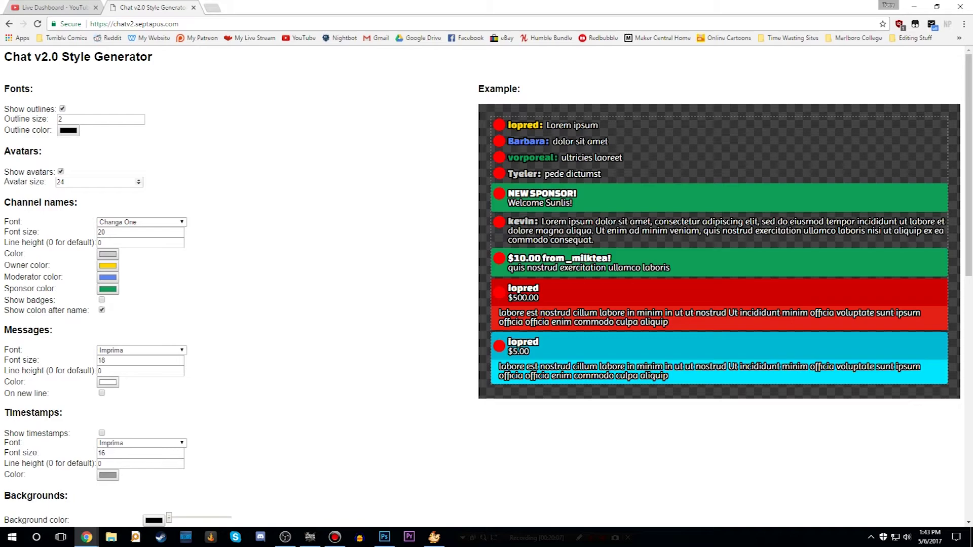
scroll(228, 284, down, 9)
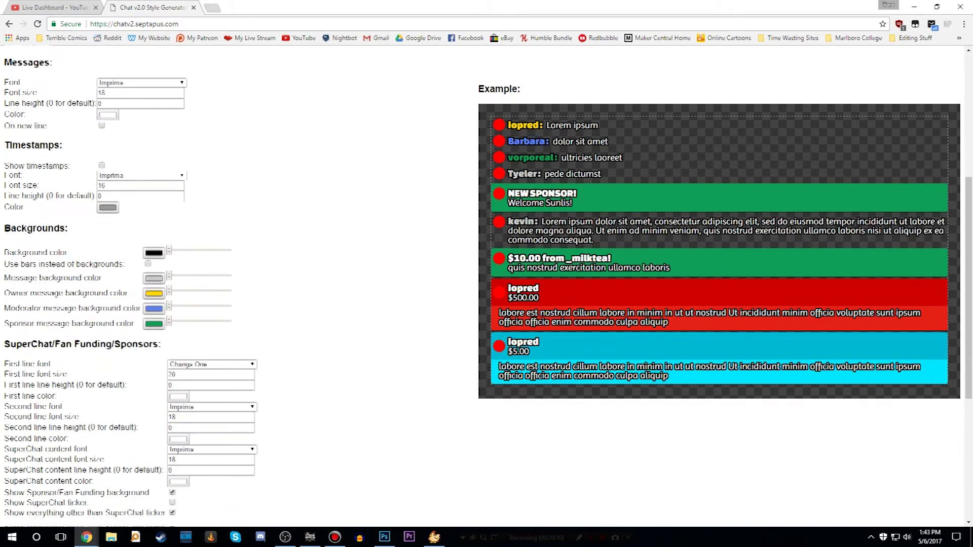
scroll(228, 283, up, 7)
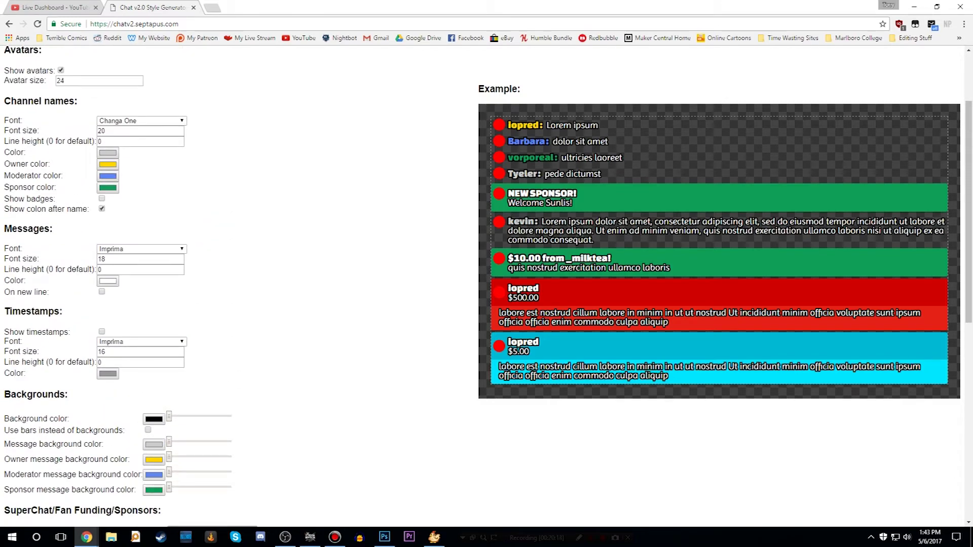
scroll(228, 284, up, 1)
scroll(228, 283, up, 1)
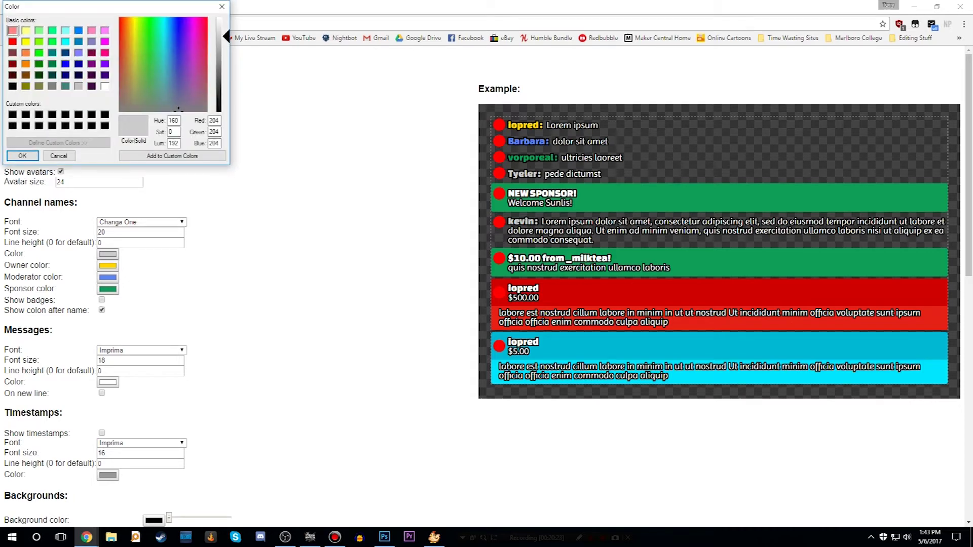
click(91, 30)
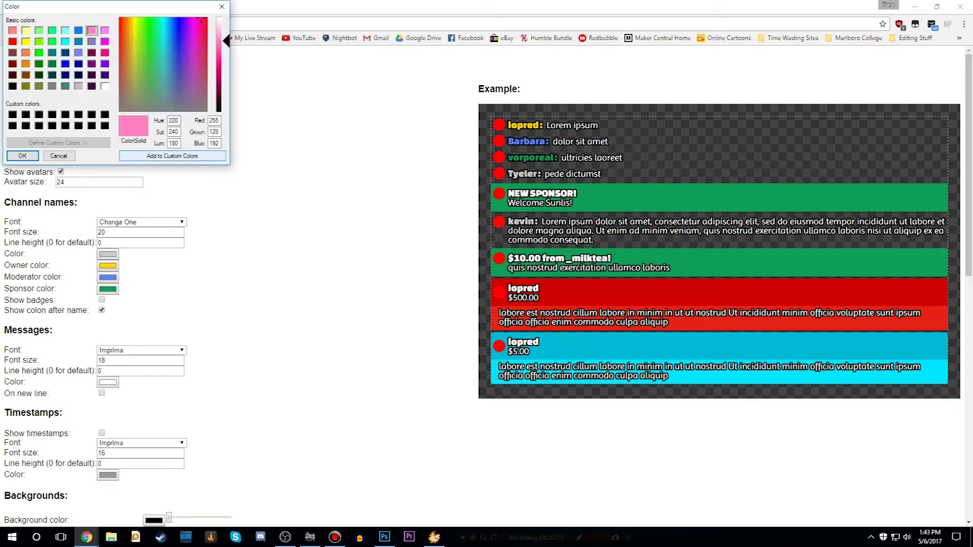
click(22, 155)
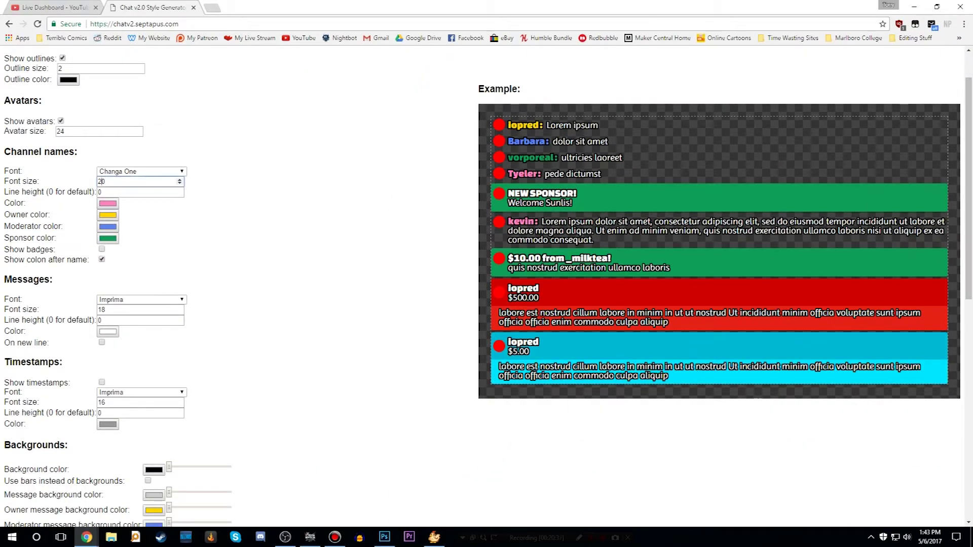
key(BackSpace)
text(4)
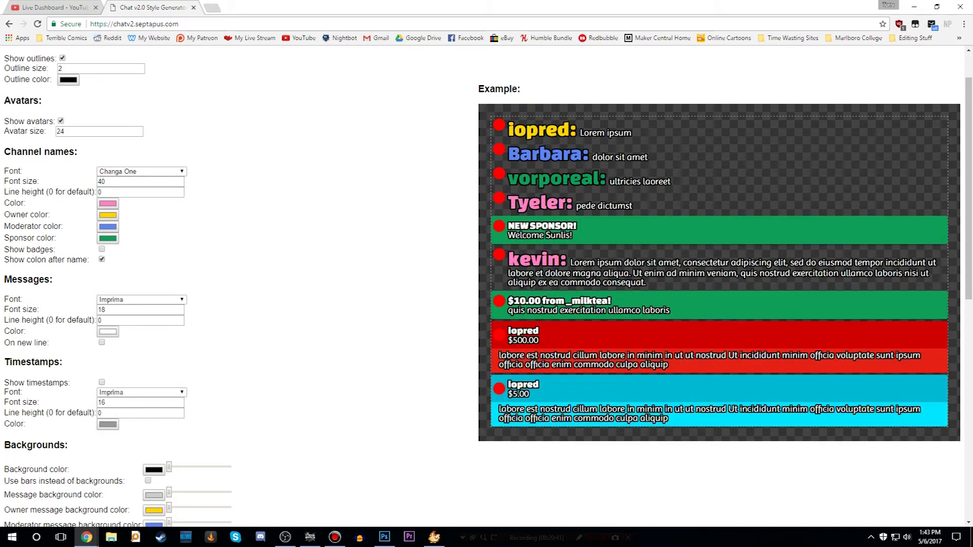
Step: Set the chat's general background colour to bright green (0, 255, 0)
scroll(142, 231, up, 1)
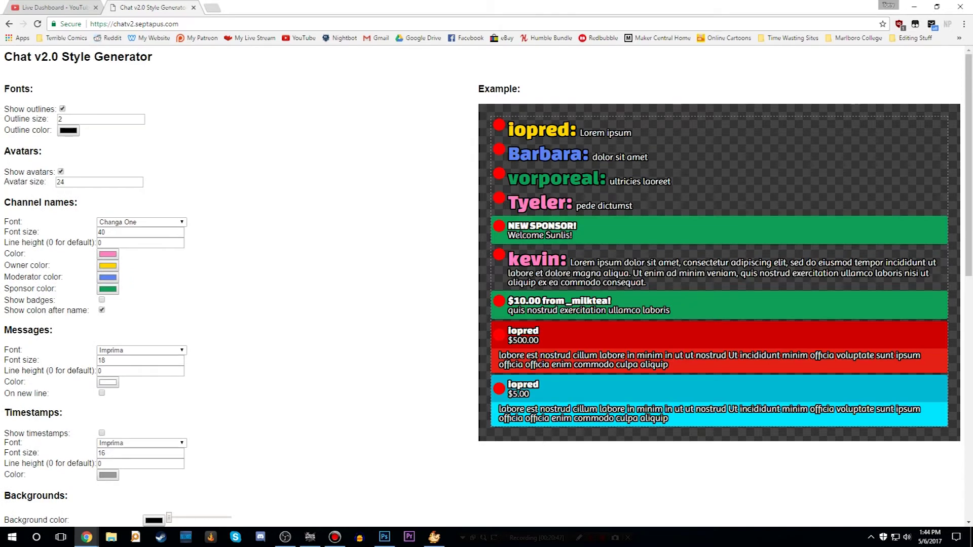
scroll(141, 284, down, 2)
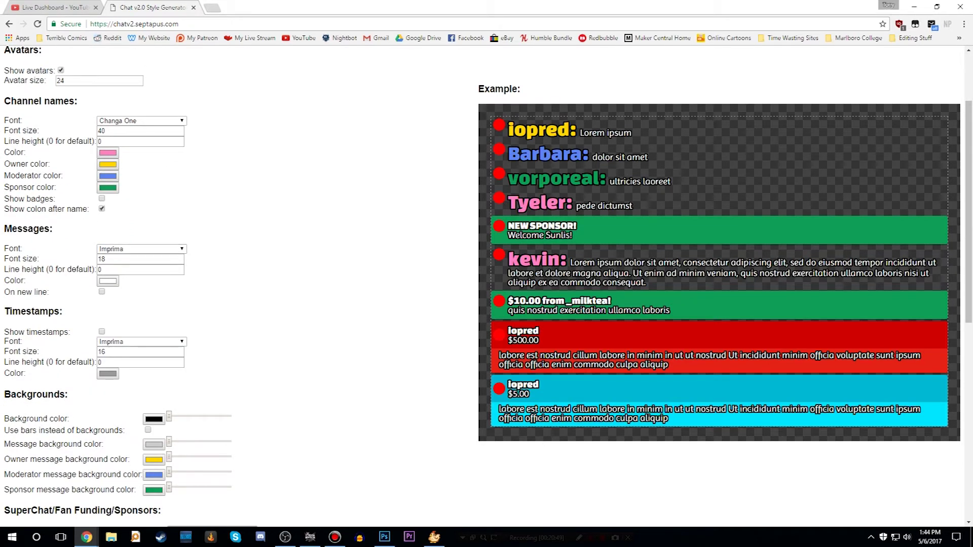
scroll(142, 283, down, 1)
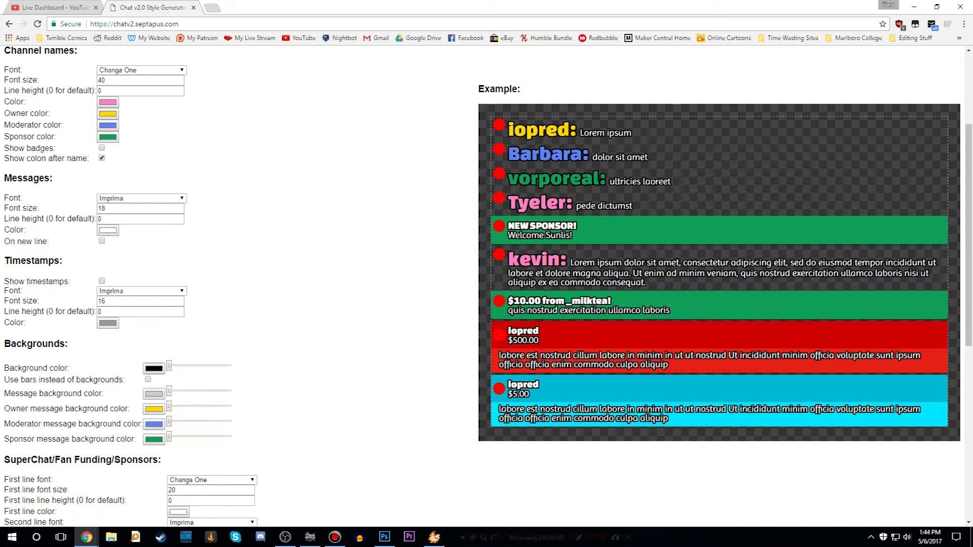
click(153, 368)
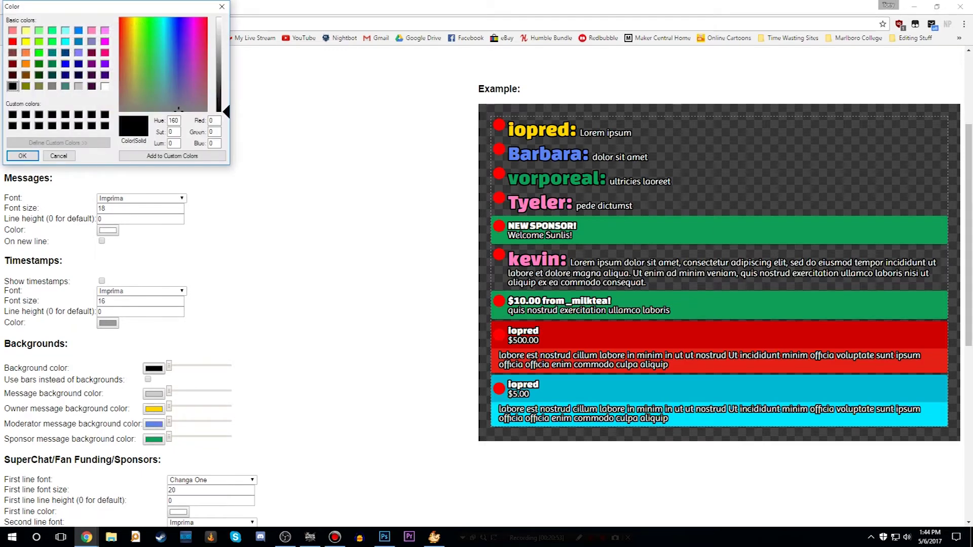
click(39, 53)
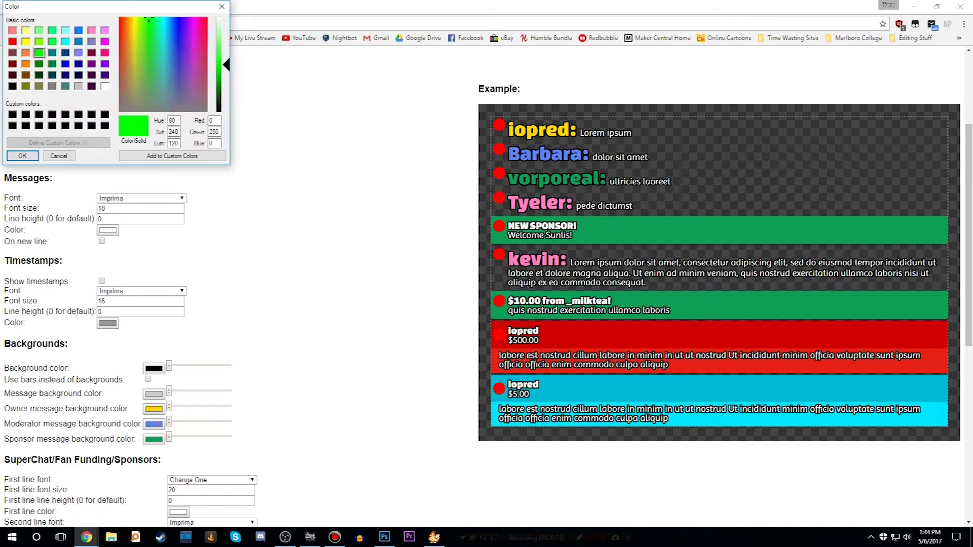
click(22, 155)
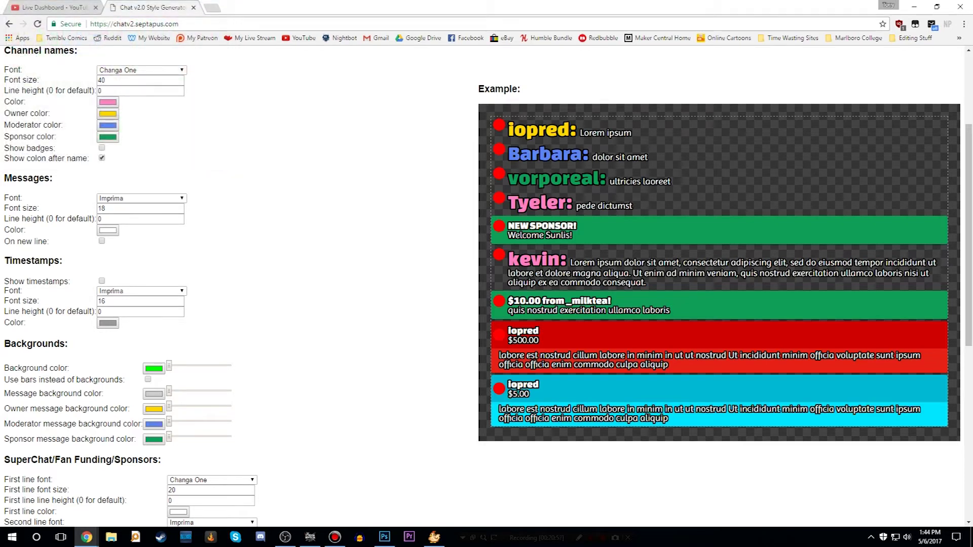
Step: Change the channel names' font to Bubbler One
scroll(233, 283, up, 3)
click(142, 222)
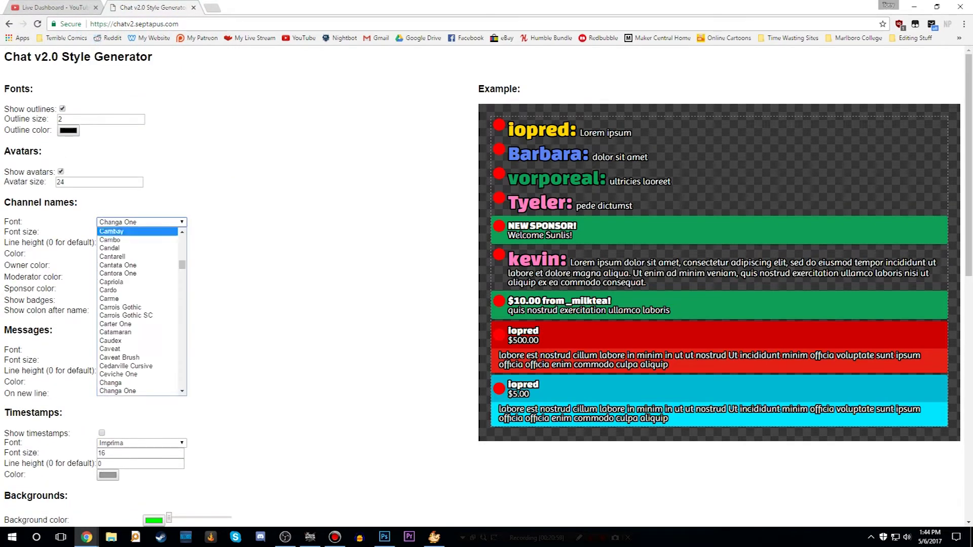
scroll(137, 304, up, 4)
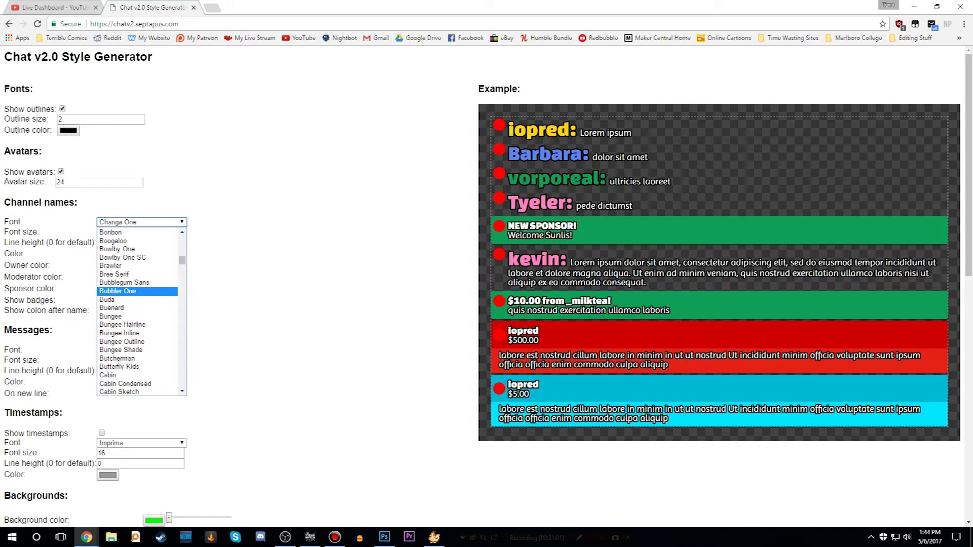
click(126, 291)
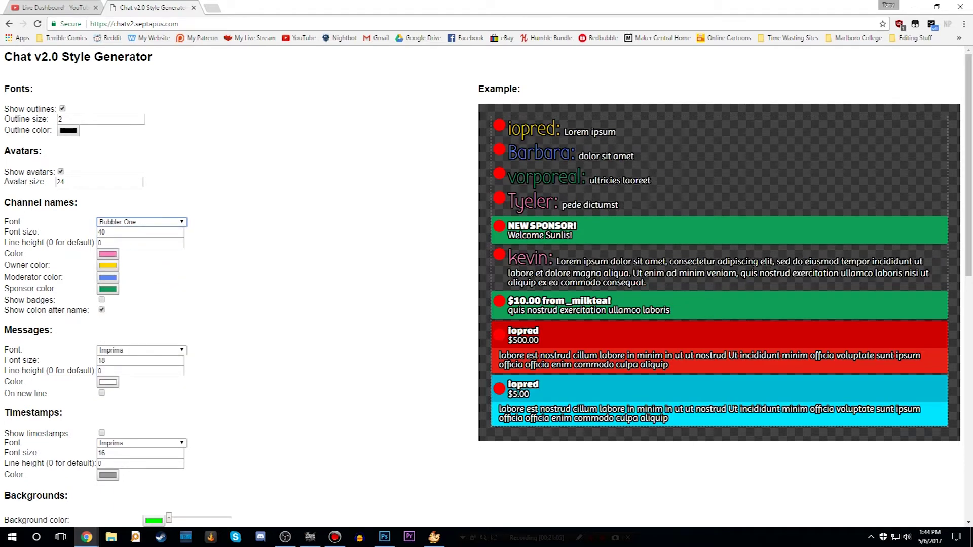
Step: Select and copy all of the generated CSS code
scroll(127, 284, down, 10)
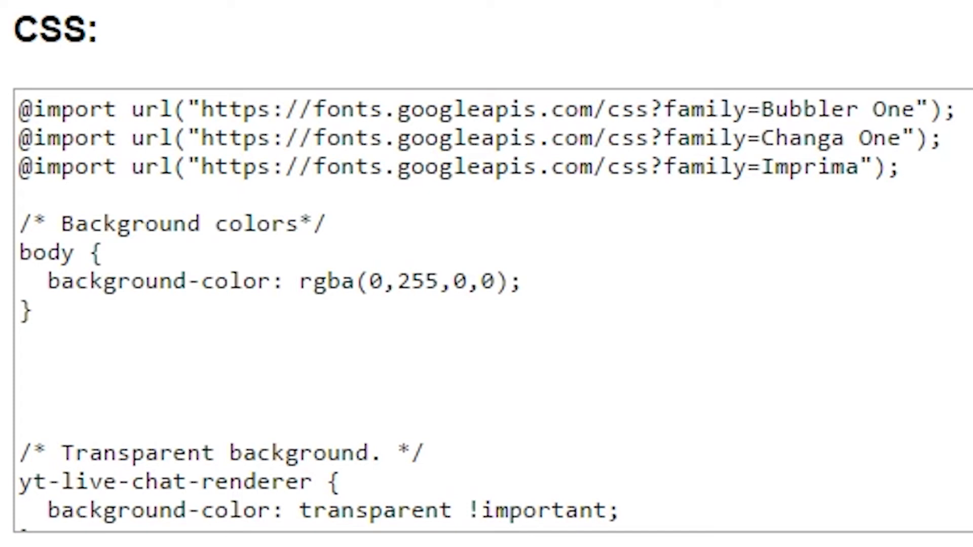
click(326, 223)
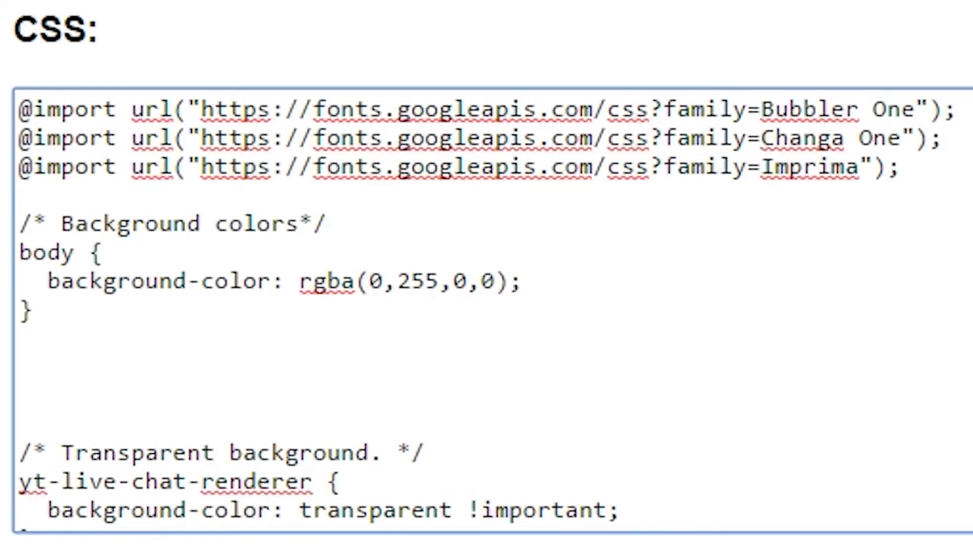
key(ctrl+a)
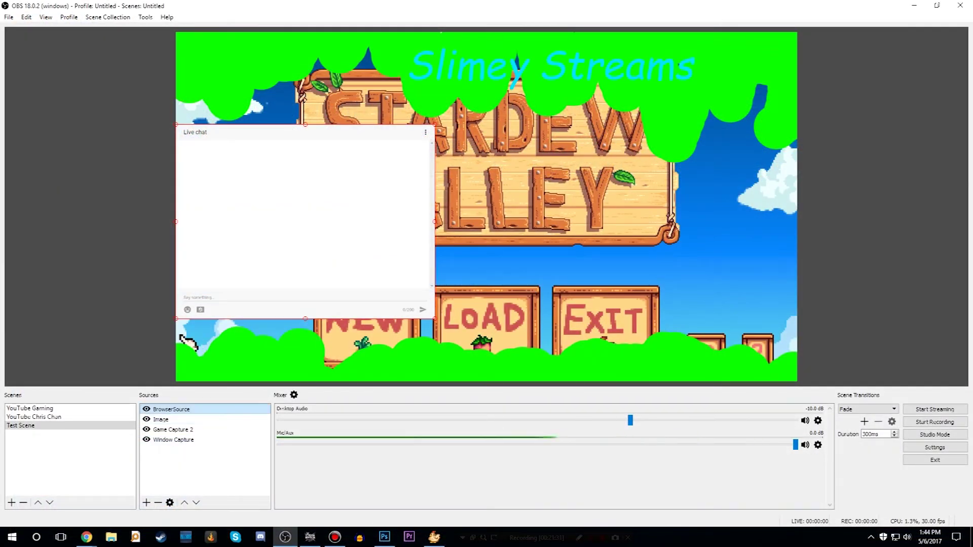
Step: Replace the BrowserSource's custom CSS with the copied chat style code and apply the source properties
right_click(174, 409)
click(204, 403)
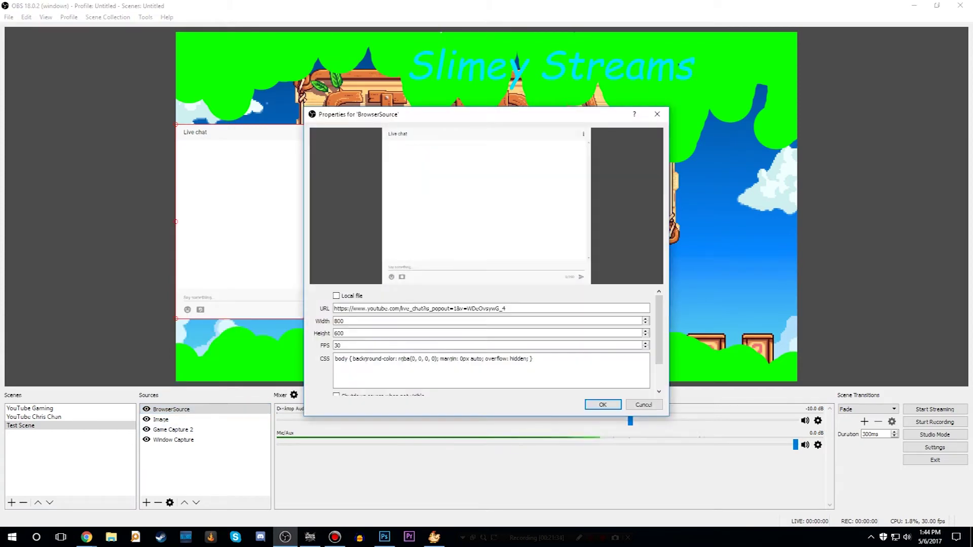
click(366, 359)
click(350, 358)
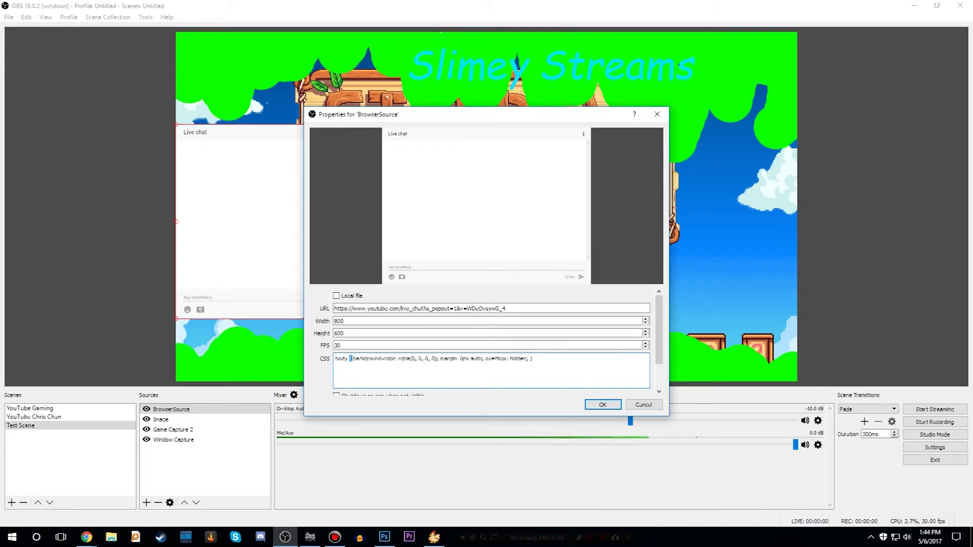
key(ctrl+a)
key(BackSpace)
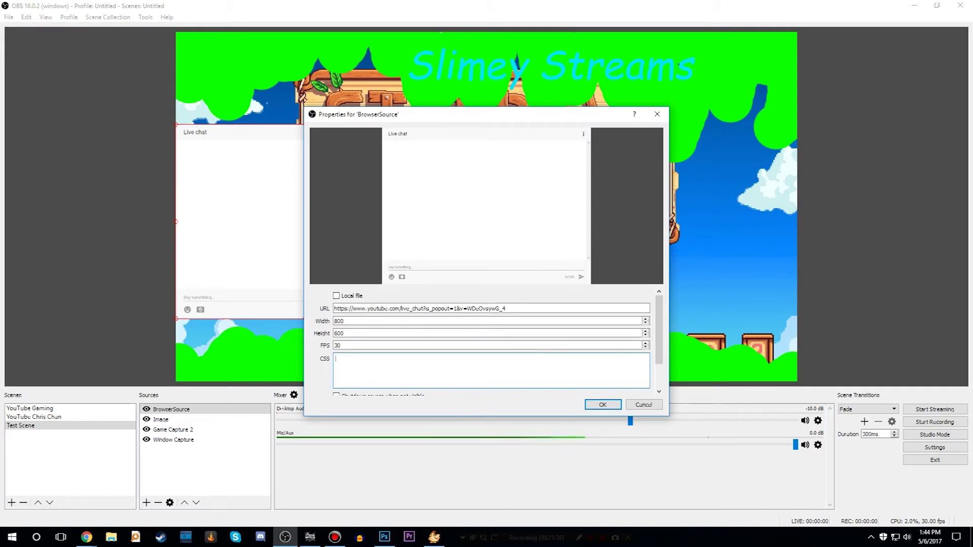
key(ctrl+v)
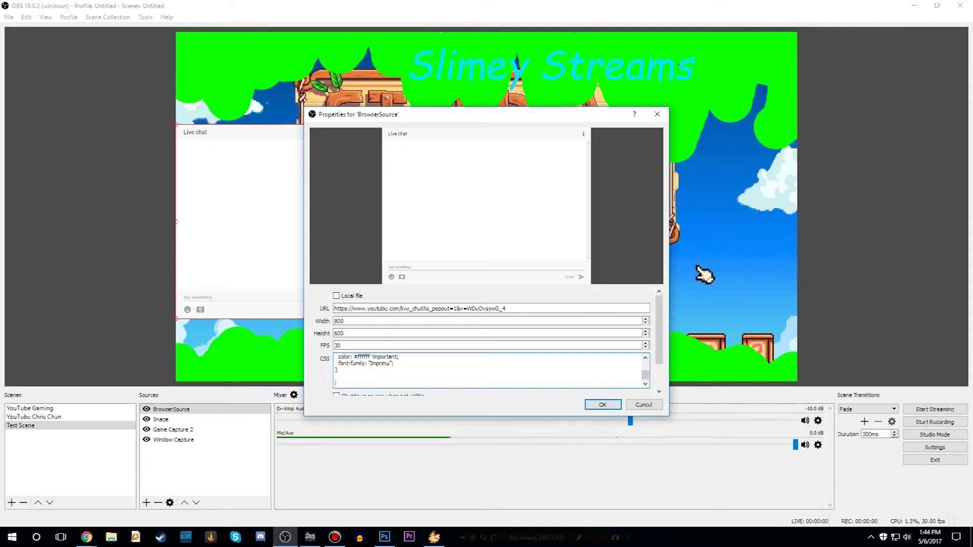
scroll(659, 329, down, 1)
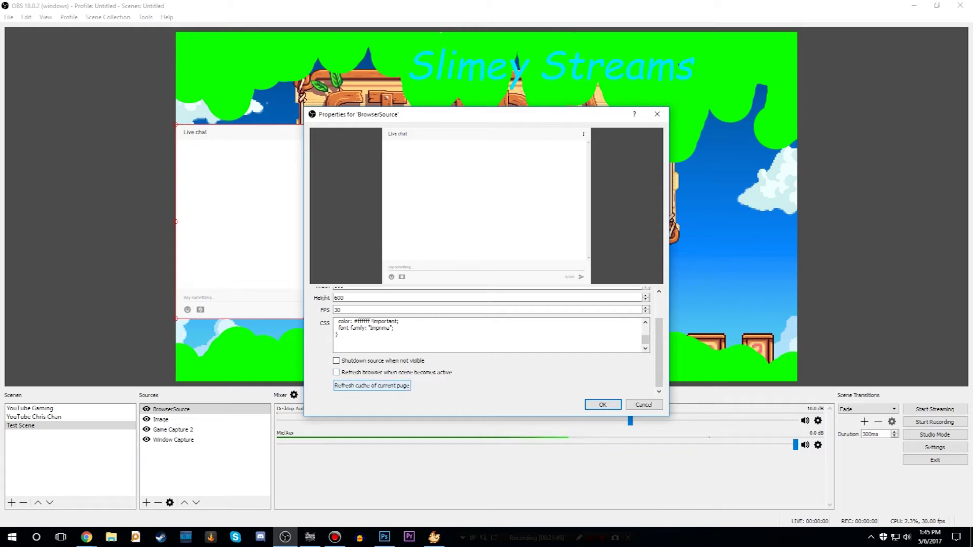
key(Return)
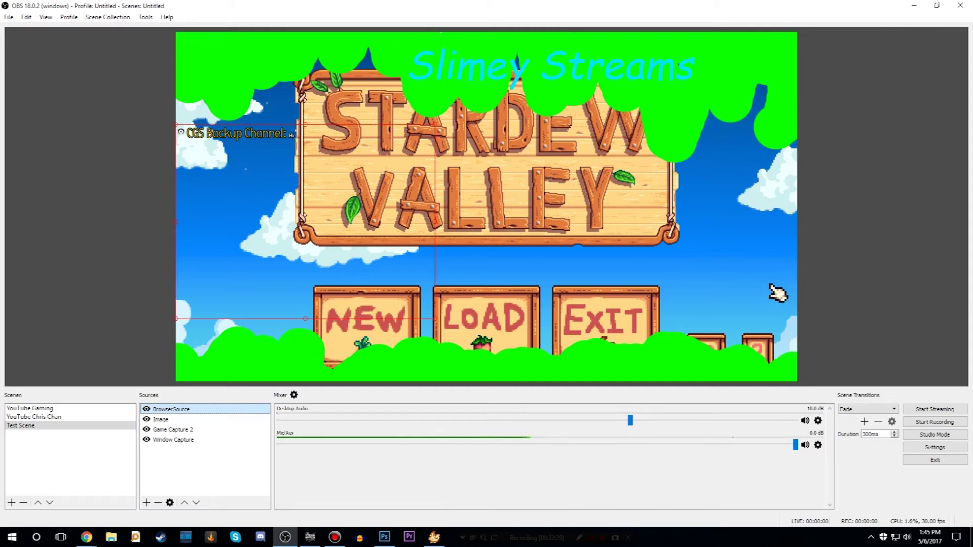
Step: Shrink the styled chat source slightly and place it in the upper-left corner of the canvas
drag(280, 197, 282, 269)
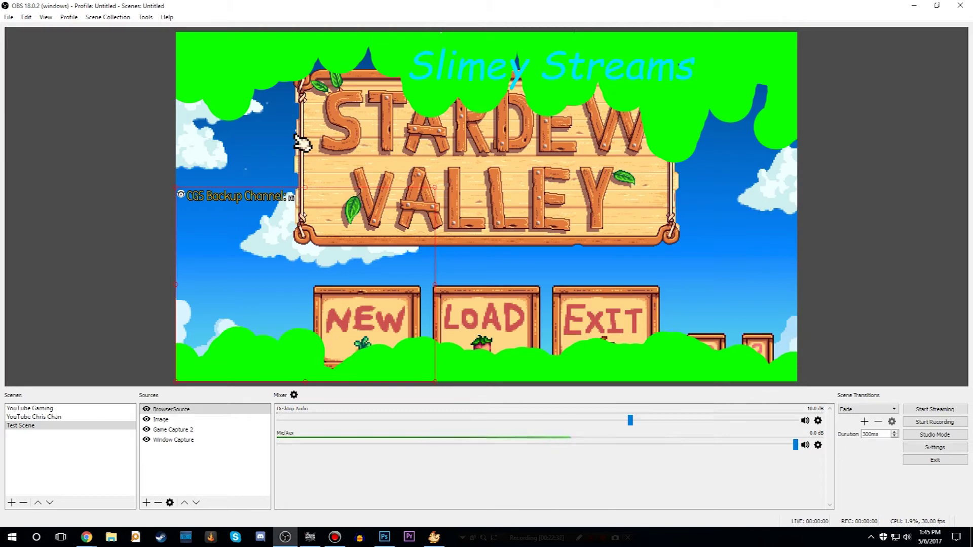
drag(437, 130, 433, 168)
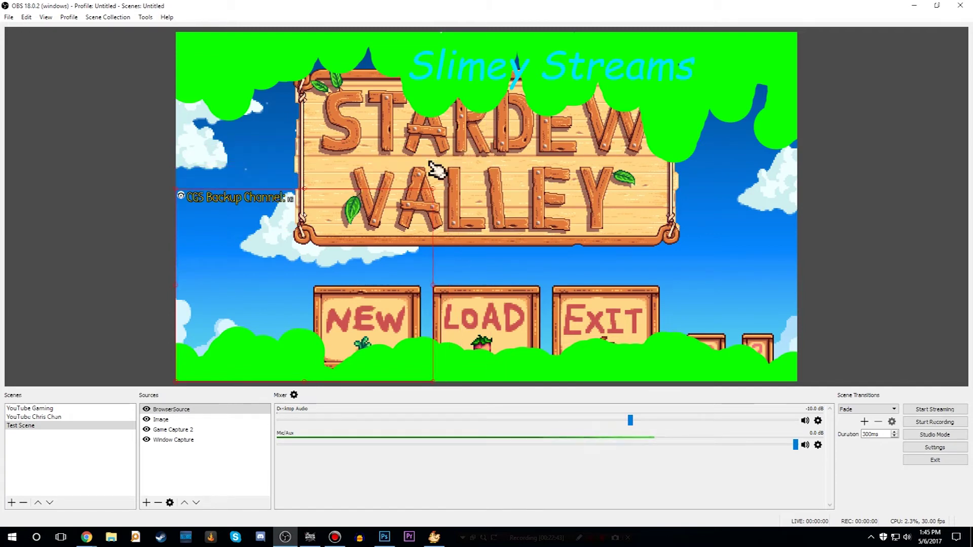
drag(348, 212, 339, 52)
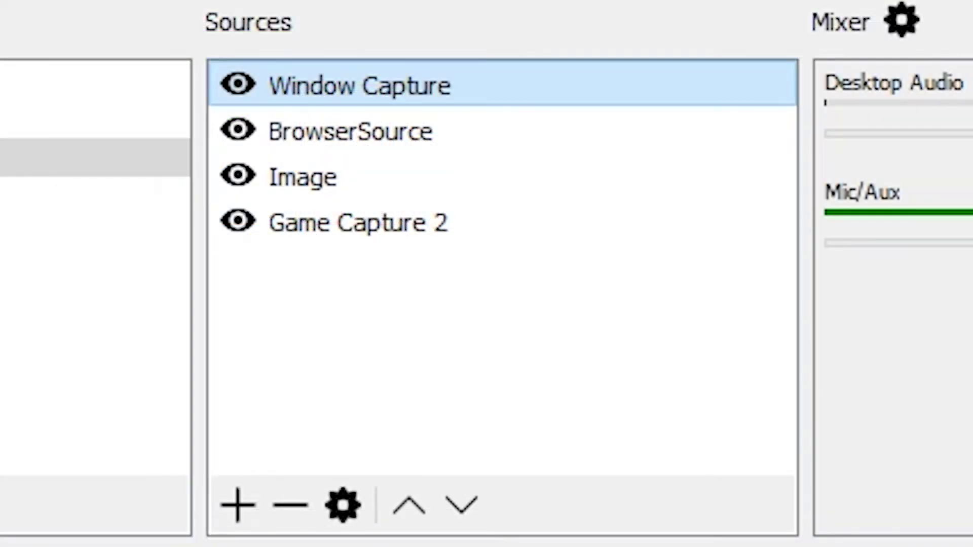
Step: Check the captured window setting in the properties of the Window Capture source
right_click(188, 409)
click(213, 403)
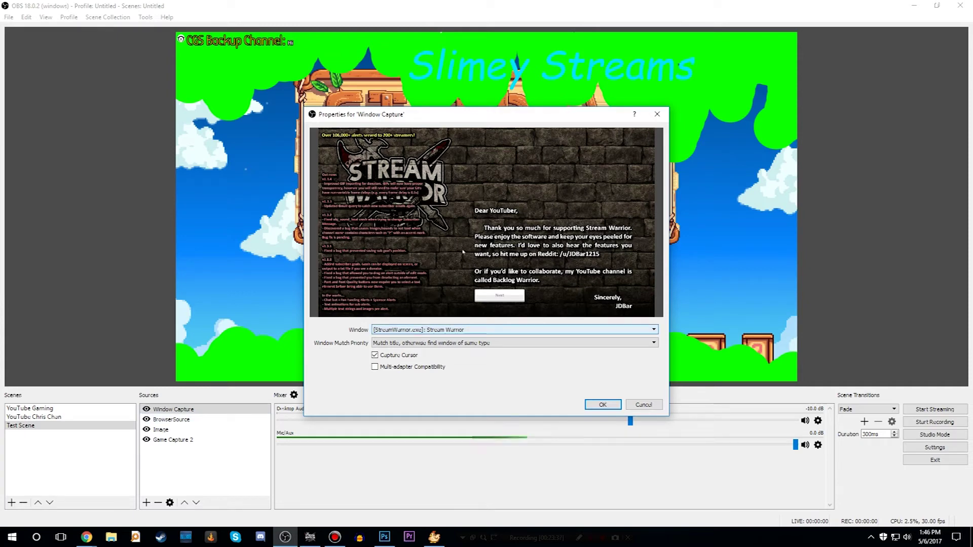
click(514, 330)
key(Escape)
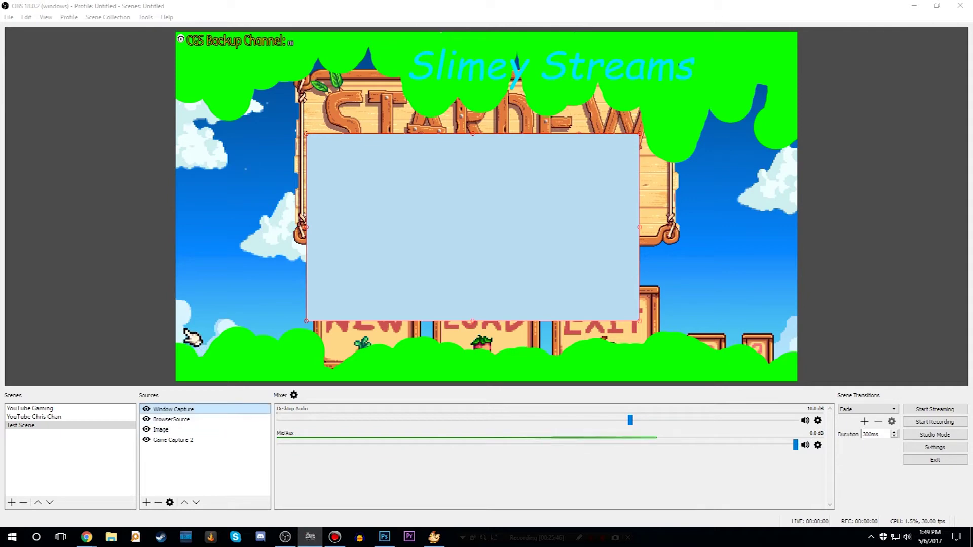
Step: Add a Color Key effect filter with its default name to the Window Capture source
right_click(182, 408)
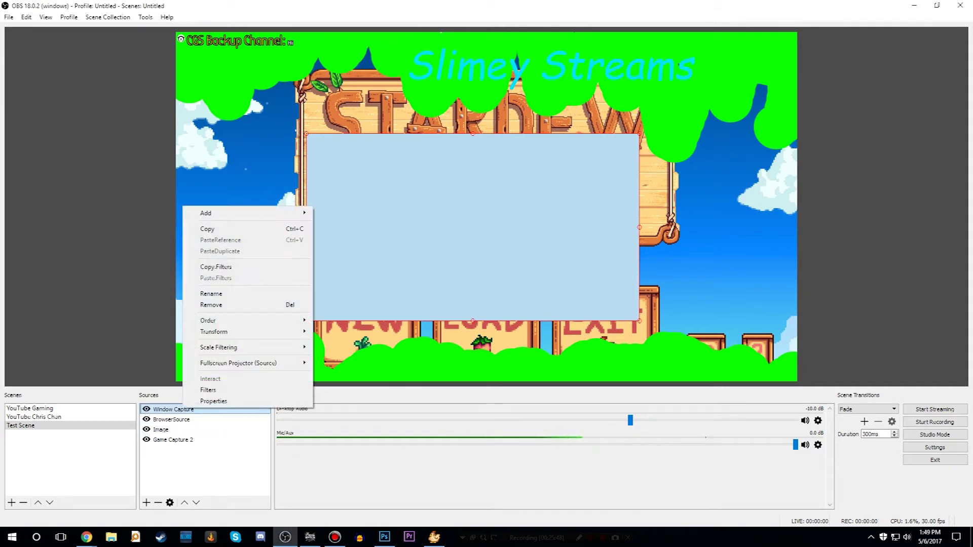
click(208, 390)
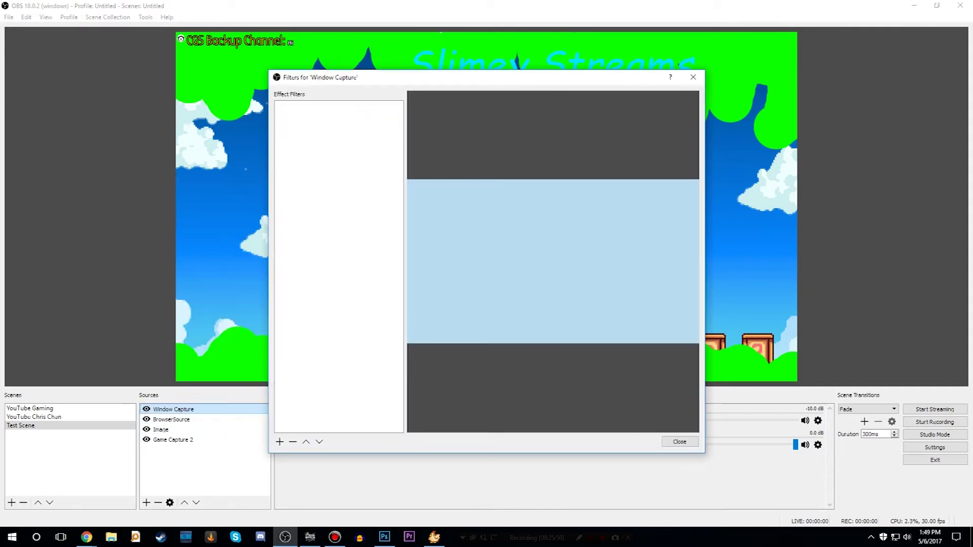
click(279, 441)
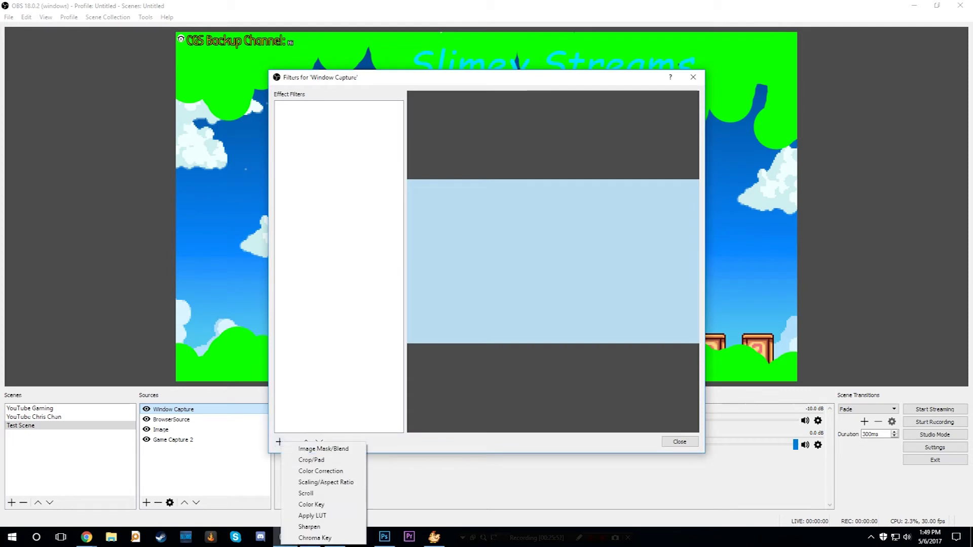
click(311, 504)
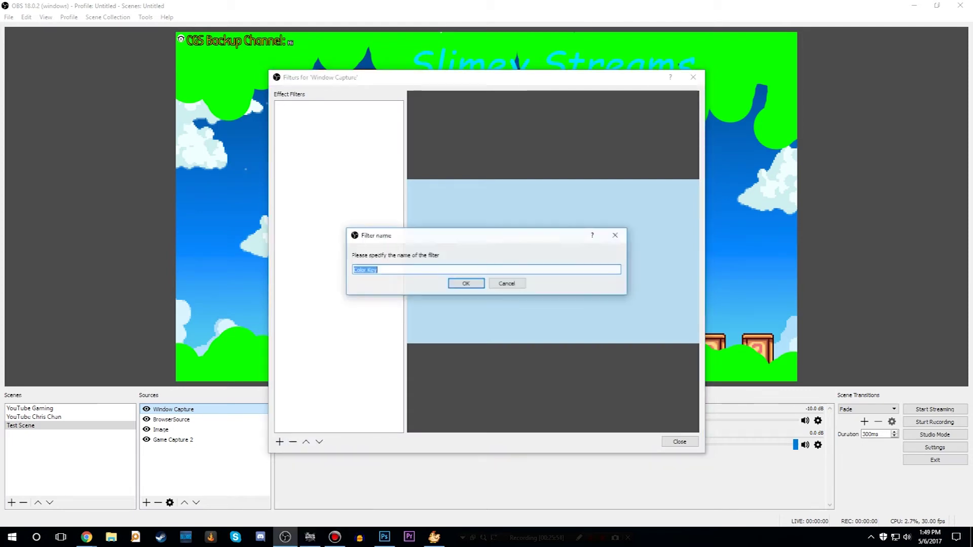
key(Return)
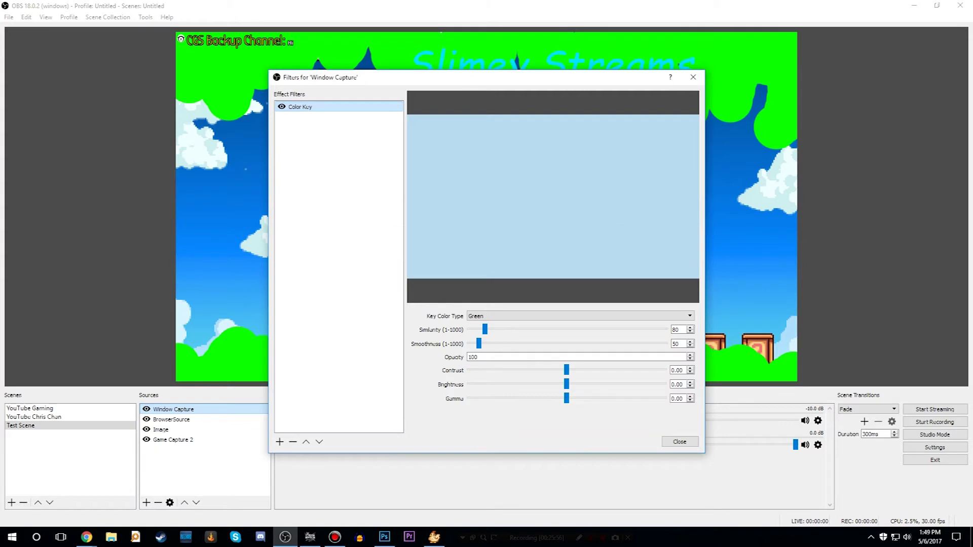
Step: Set the Color Key to a custom colour sampled from the capture's light blue background (#b9dcf0) and close the filters
click(359, 65)
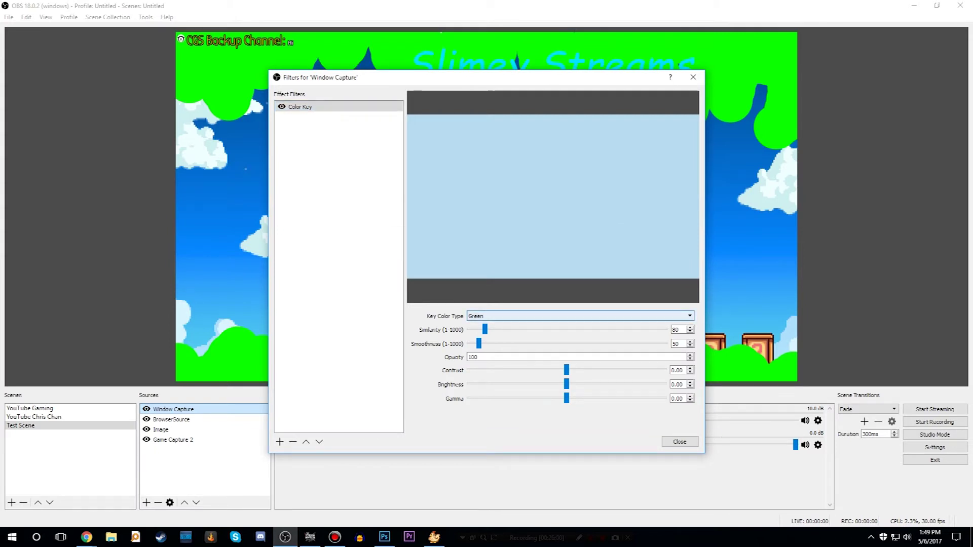
key(alt+Down)
key(Down)
key(Down)
key(Down)
key(Return)
key(Tab)
key(space)
key(Tab)
key(space)
key(Return)
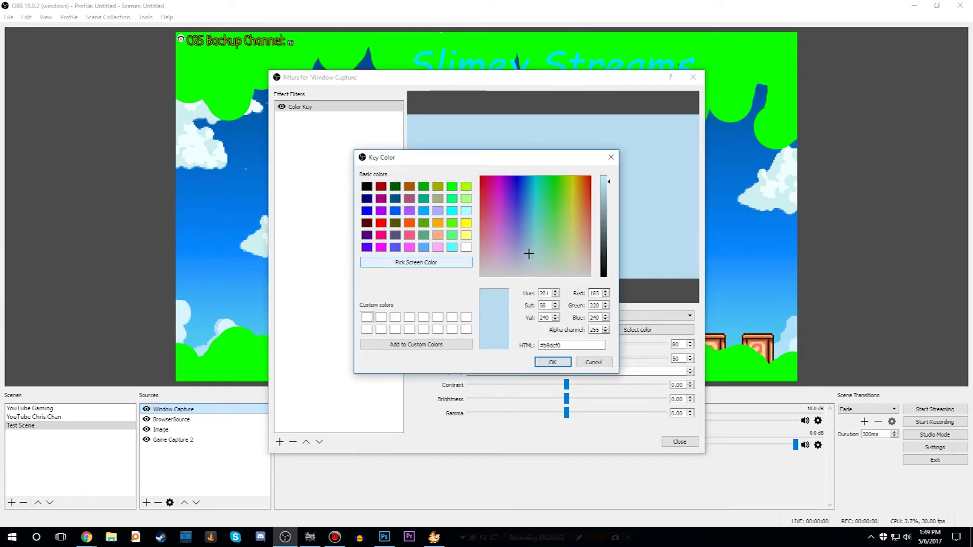
key(Return)
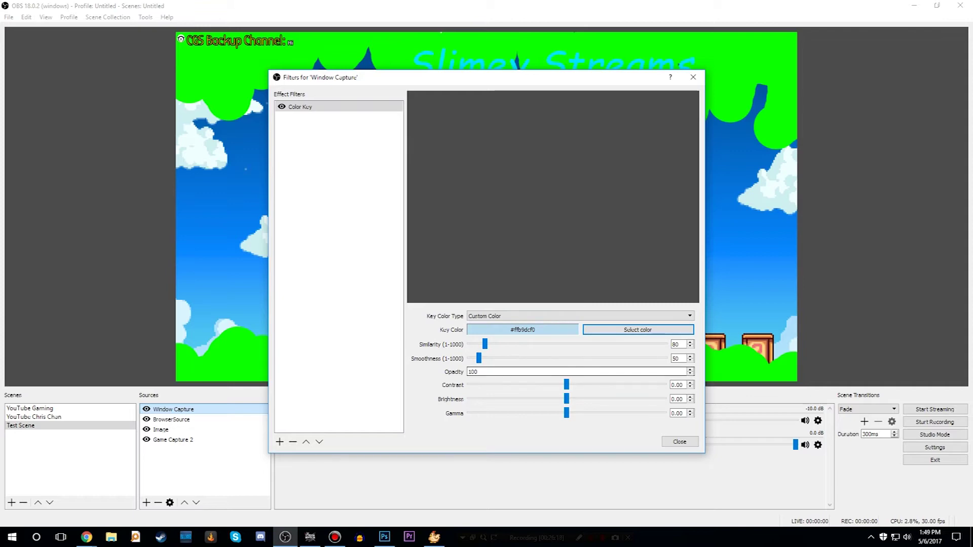
key(Escape)
Step: Move the Window Capture source to the canvas's lower-left corner and shrink it to less than half its width
key(alt+Tab)
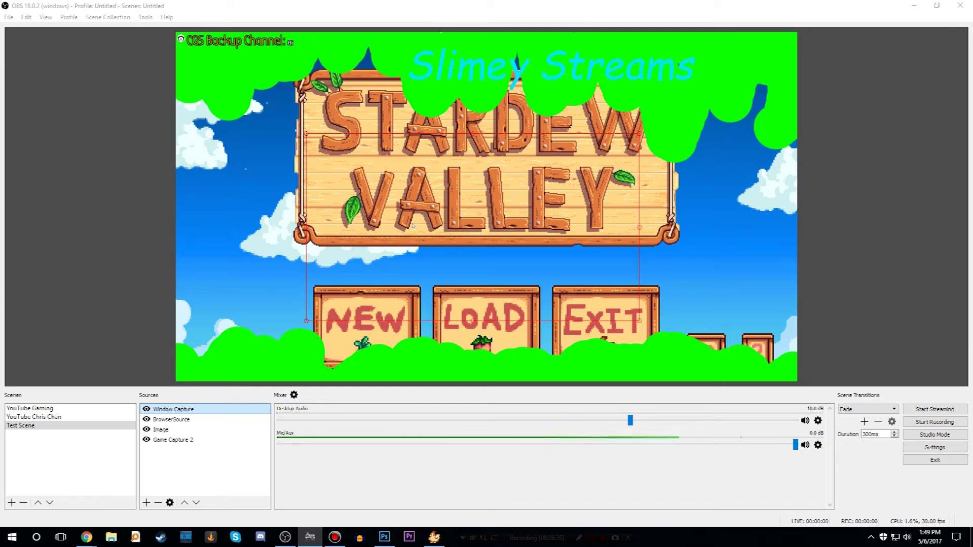
drag(579, 193, 452, 234)
drag(509, 180, 314, 302)
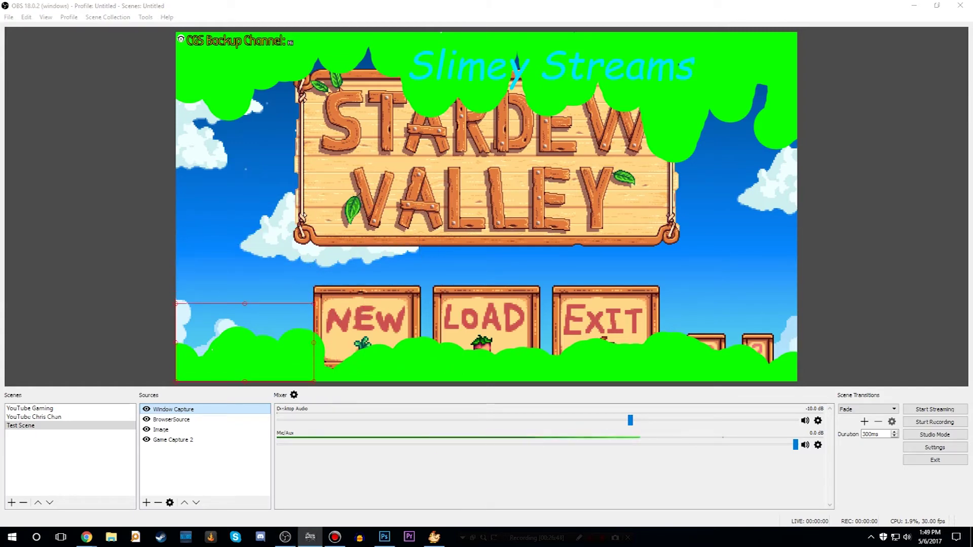